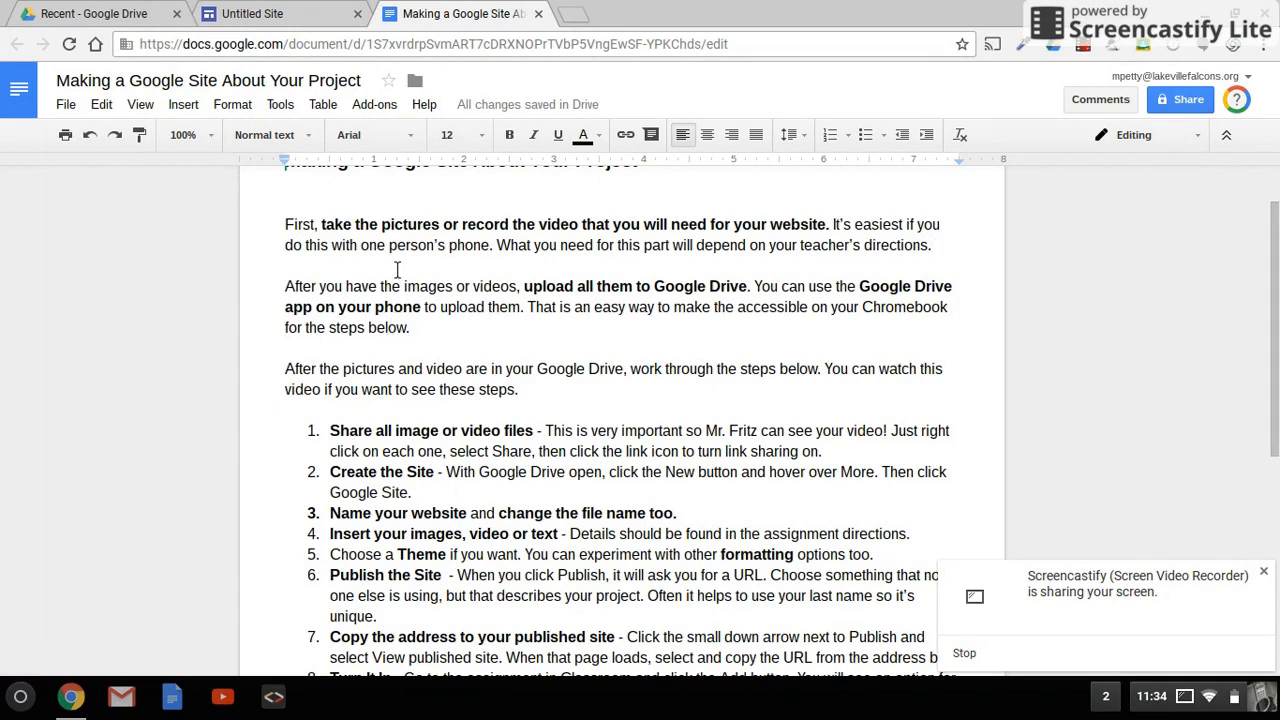
Step: Turn on link sharing for Copy of File_006.jpeg in Google Drive
scroll(394, 309, "down", 1)
scroll(394, 309, "down", 1)
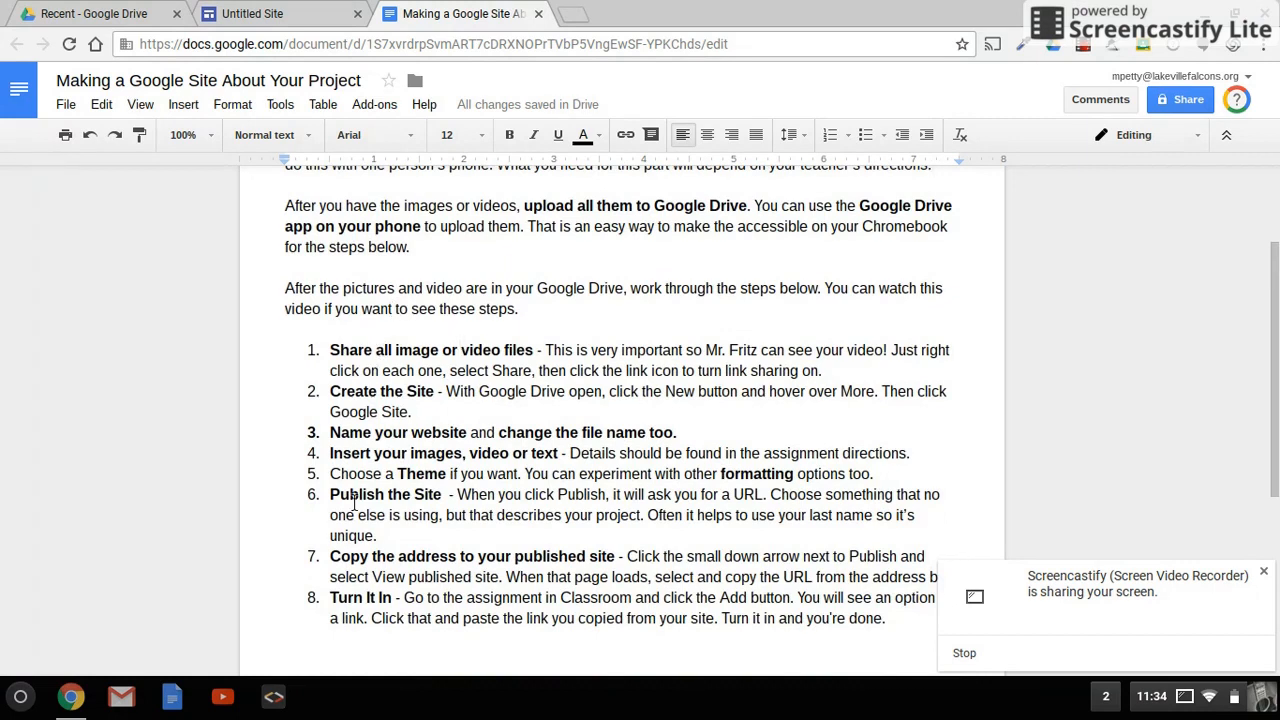
left_click(113, 12)
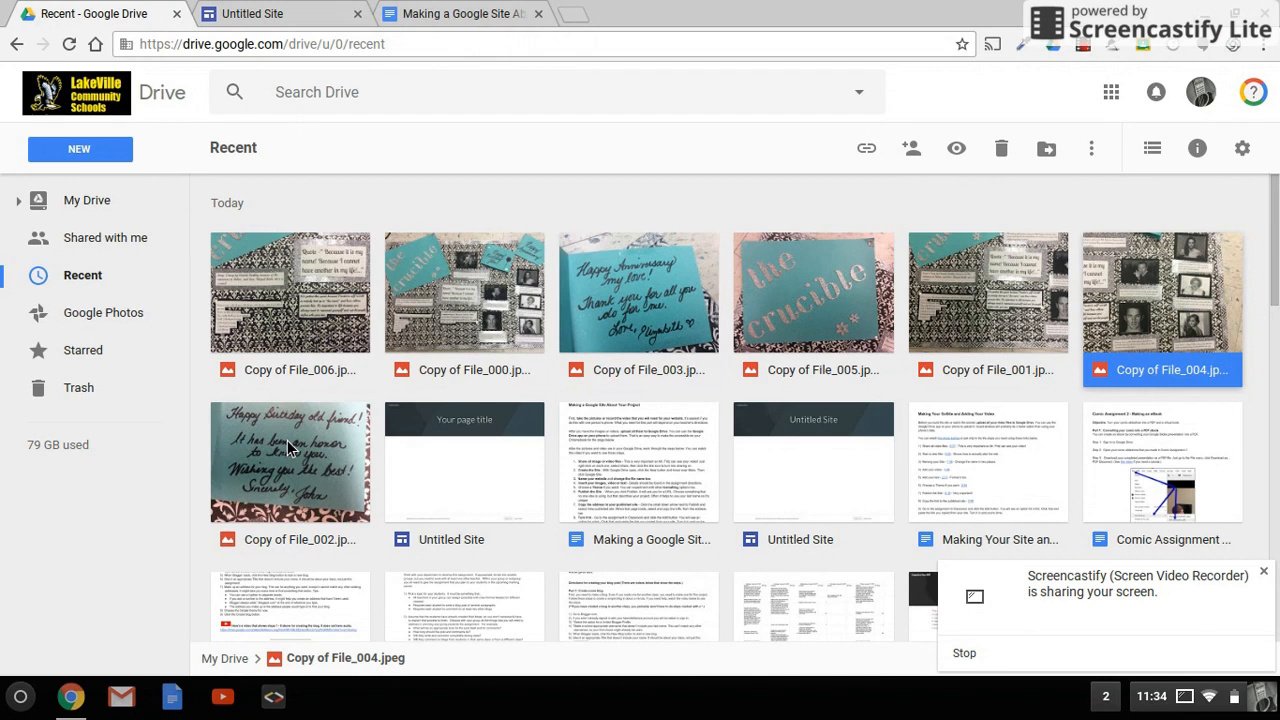
left_click(276, 311)
right_click(274, 311)
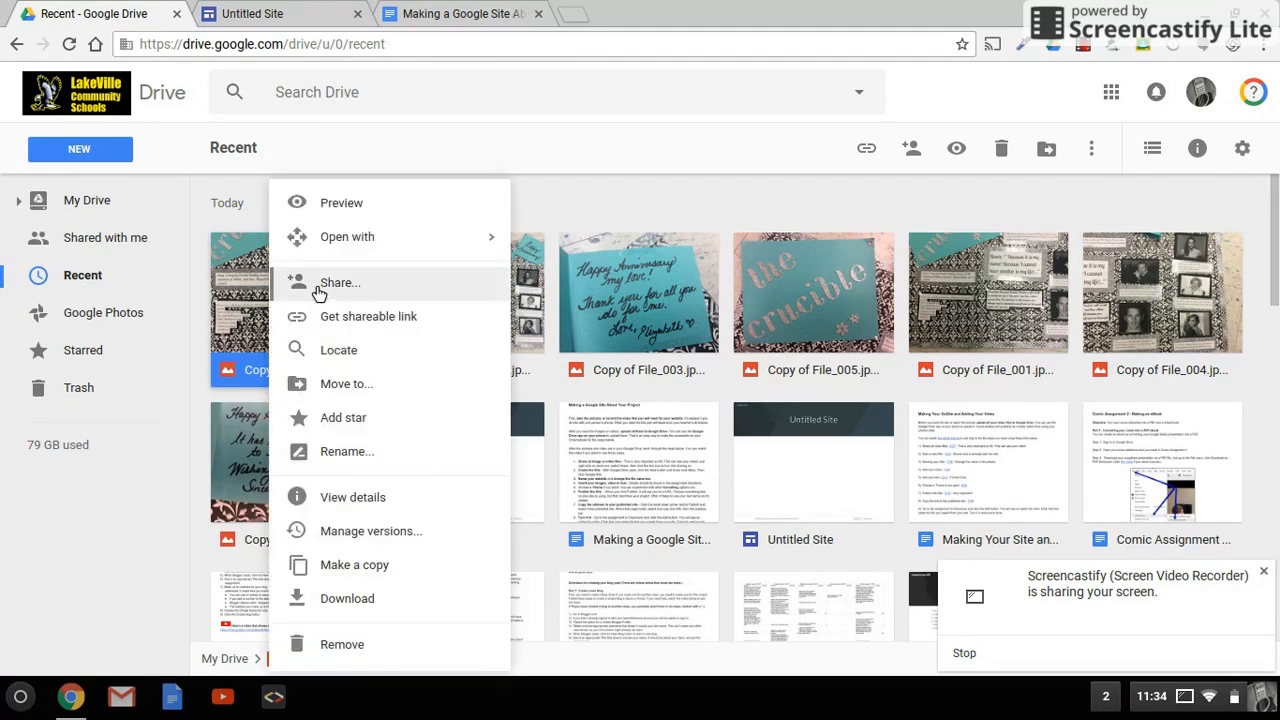
left_click(319, 286)
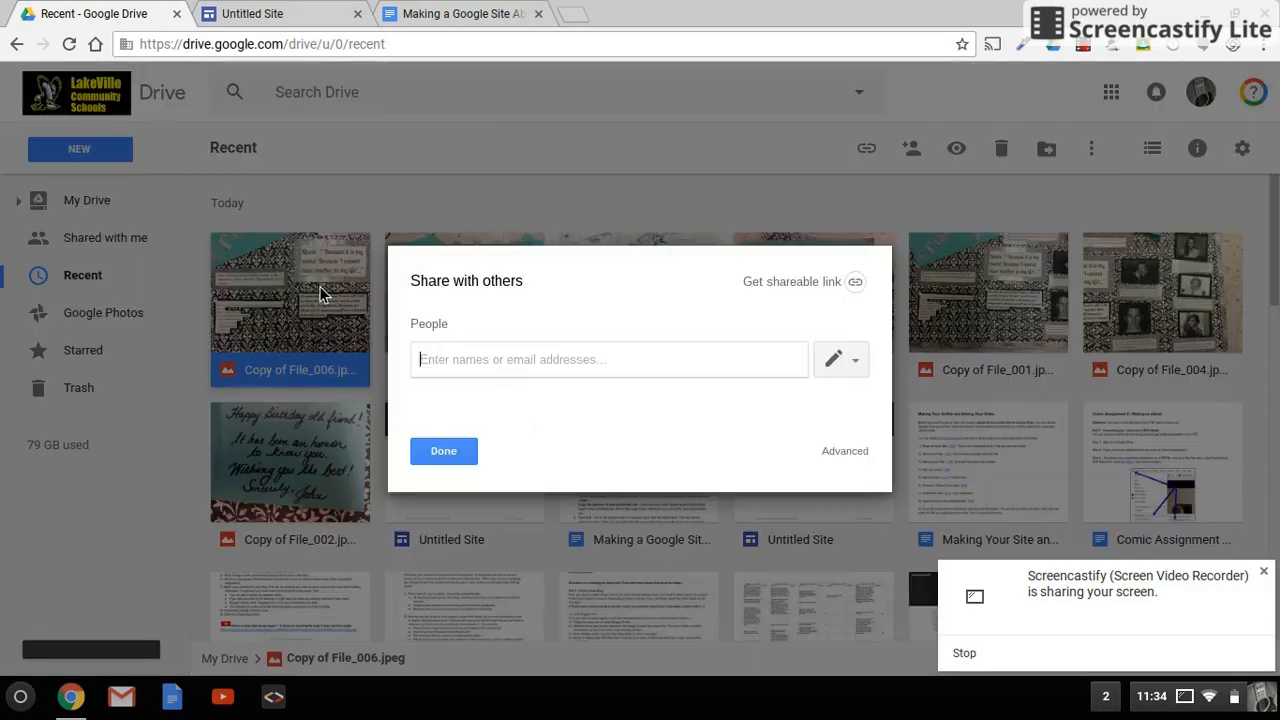
left_click(858, 284)
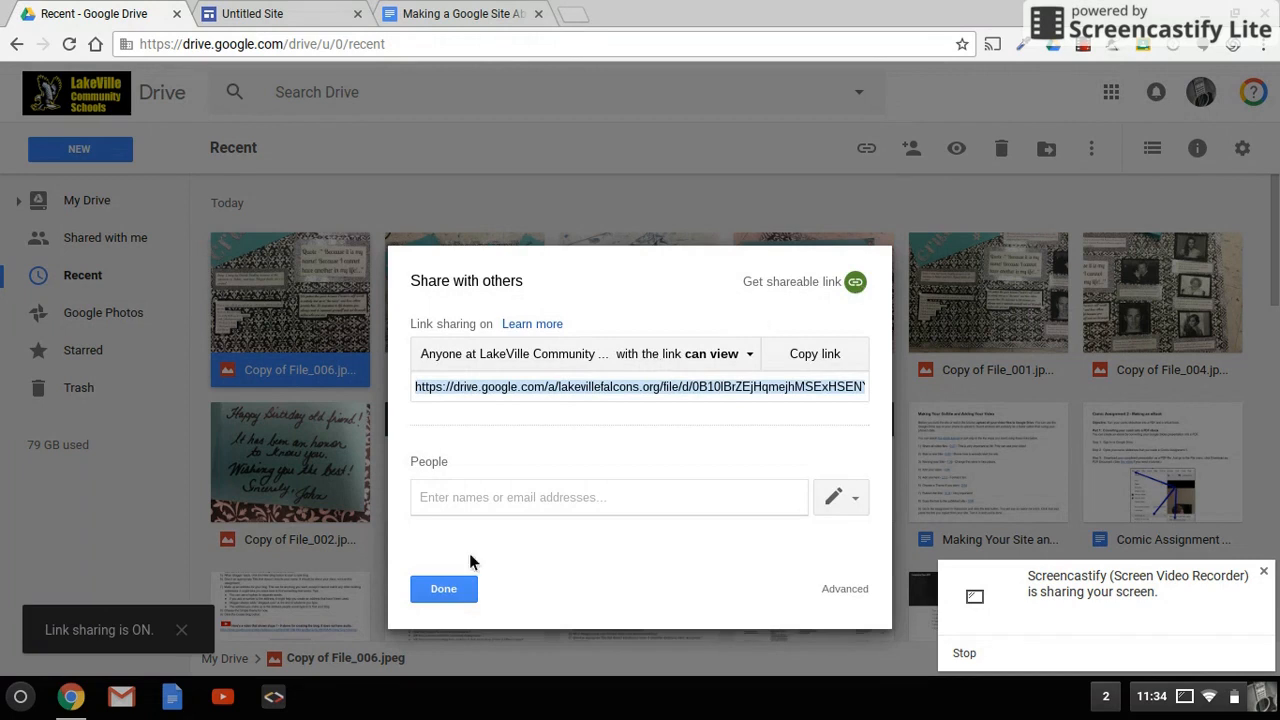
left_click(443, 589)
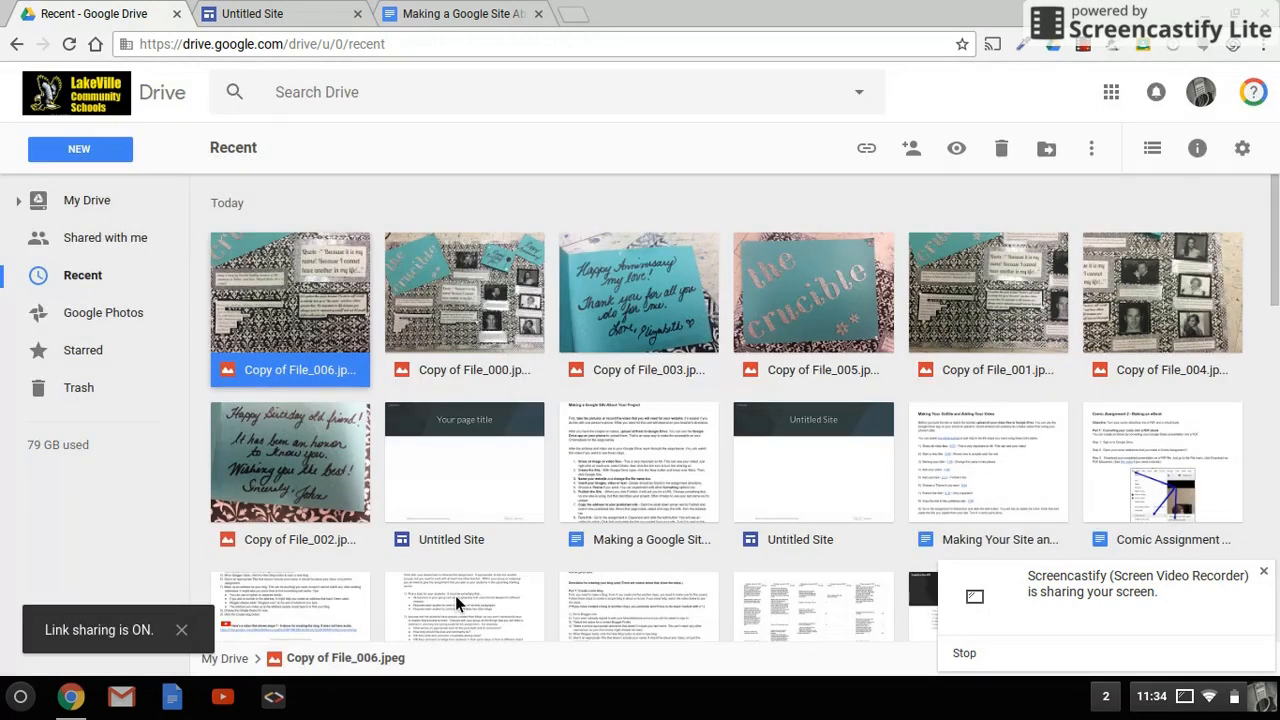
Step: Try to open the sharing options for Copy of File_000.jpeg
left_click(448, 285)
right_click(448, 285)
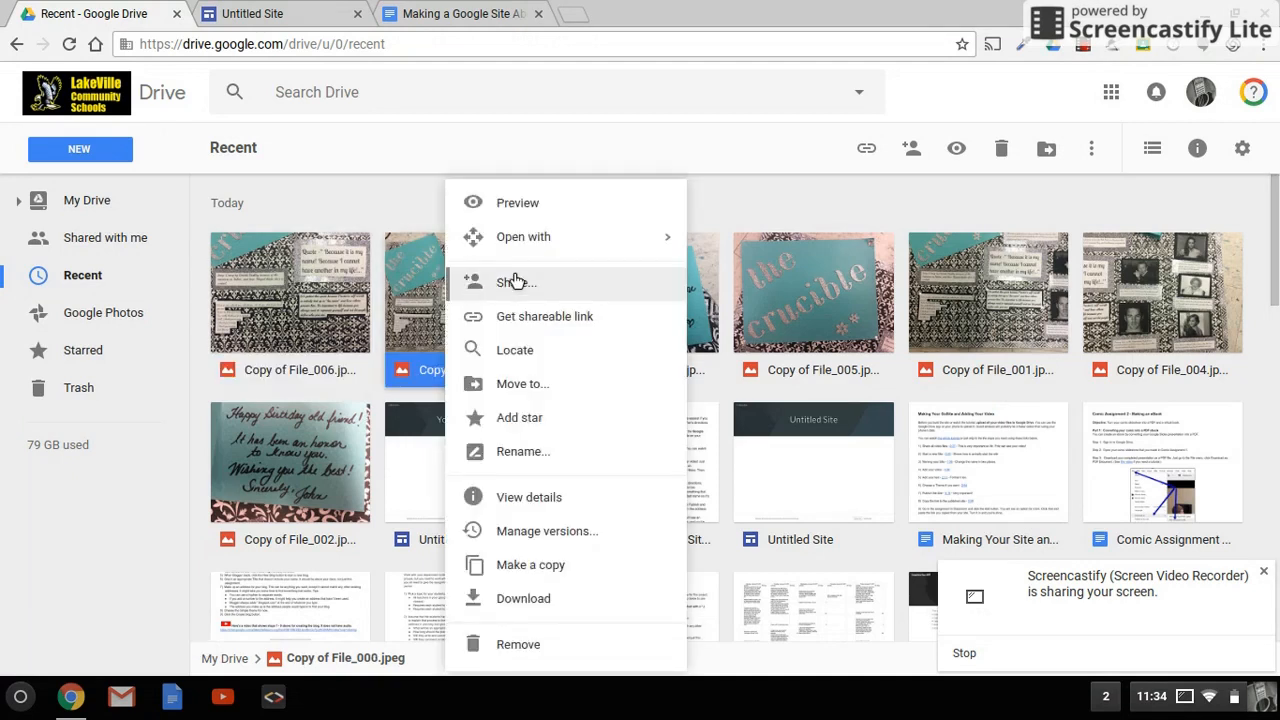
left_click(430, 305)
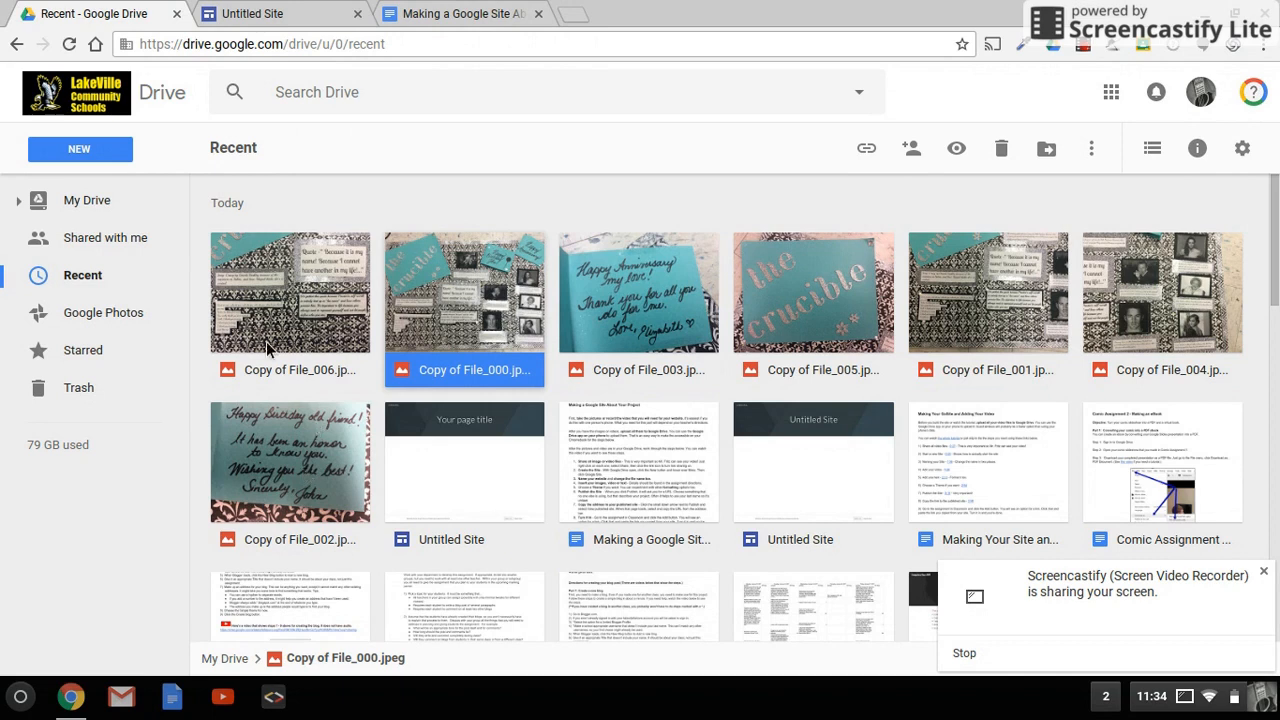
Step: Find Google Sites under Drive's New > More options, then switch to the Untitled Site editor
left_click(68, 150)
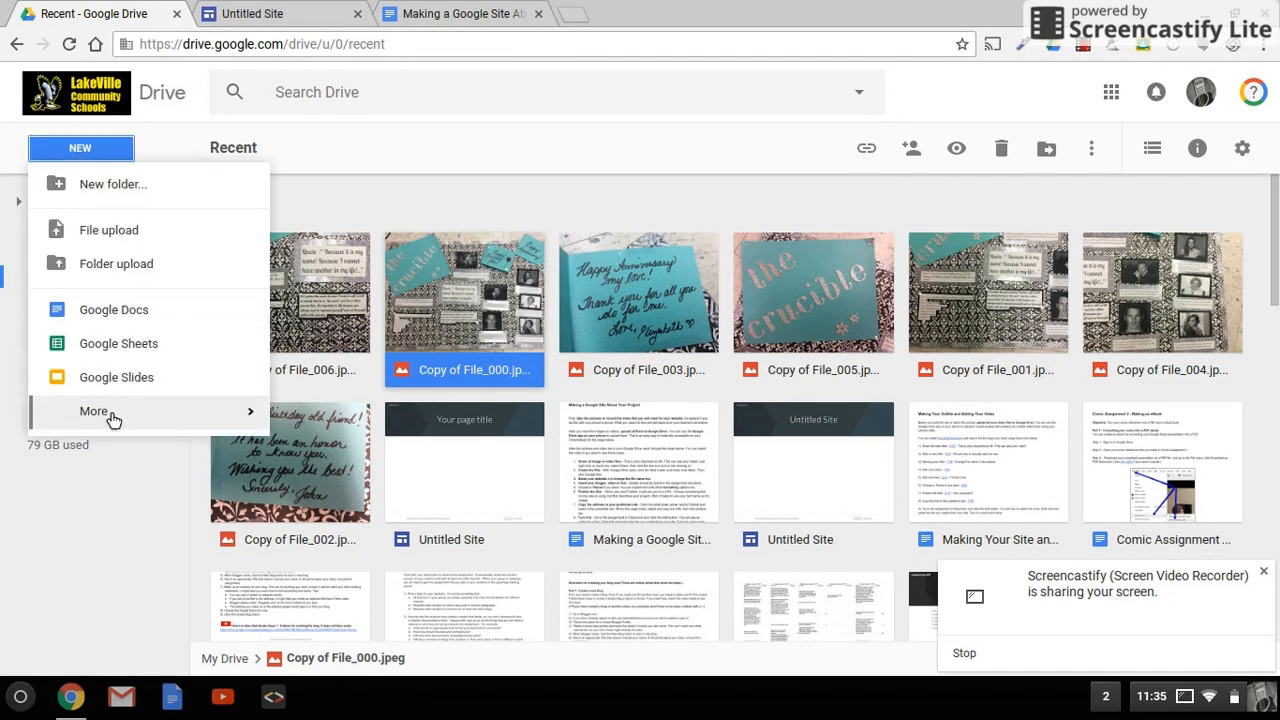
mouse_move(110, 412)
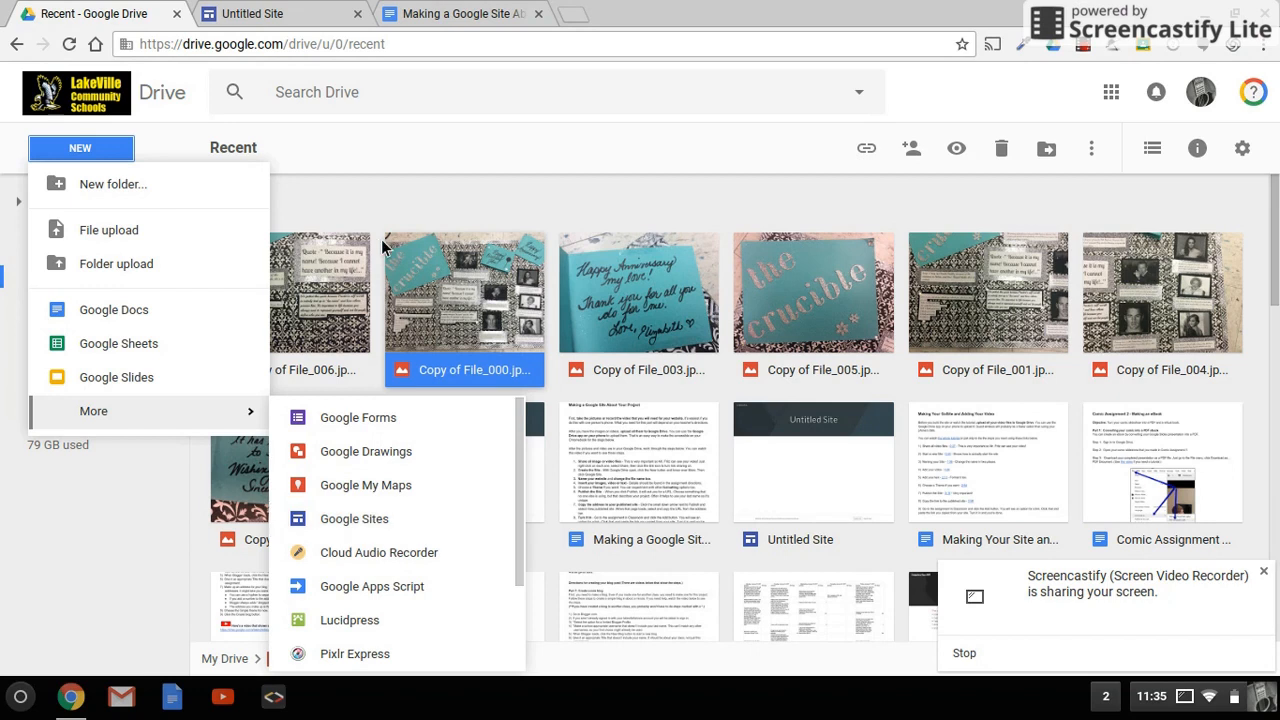
left_click(288, 13)
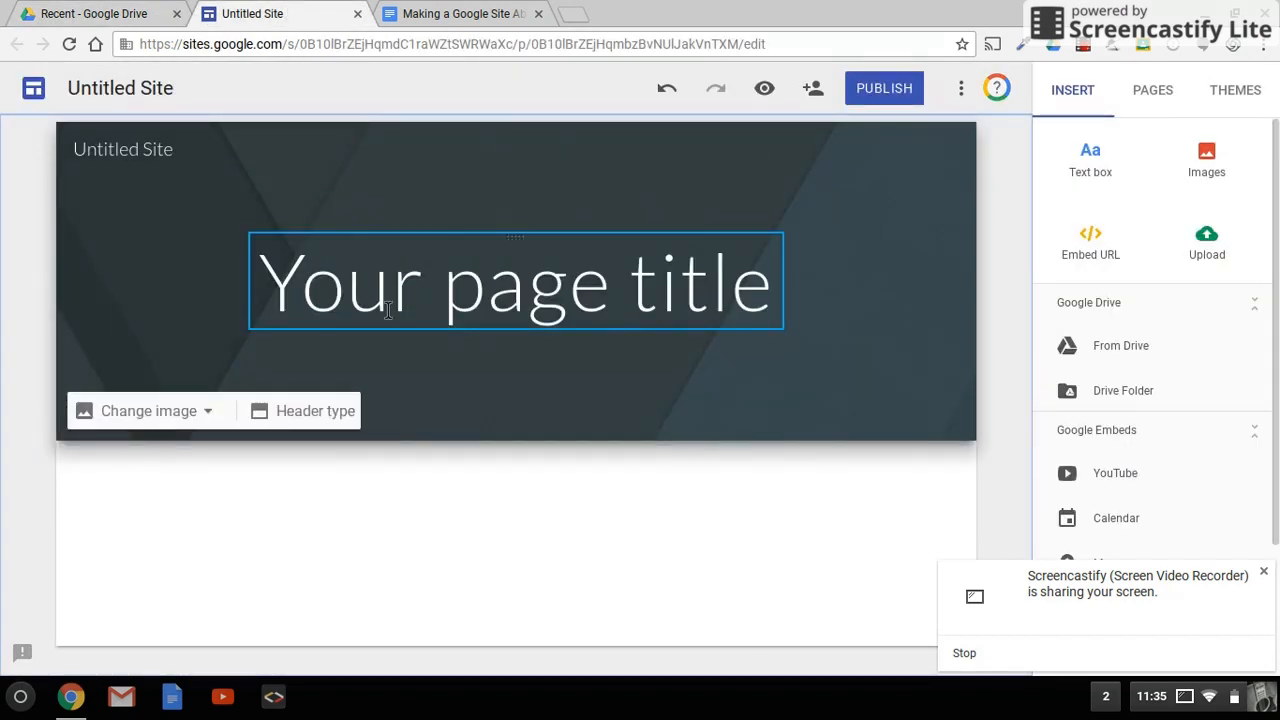
Step: Replace the header's page title with Sample Site 1
left_click(457, 305)
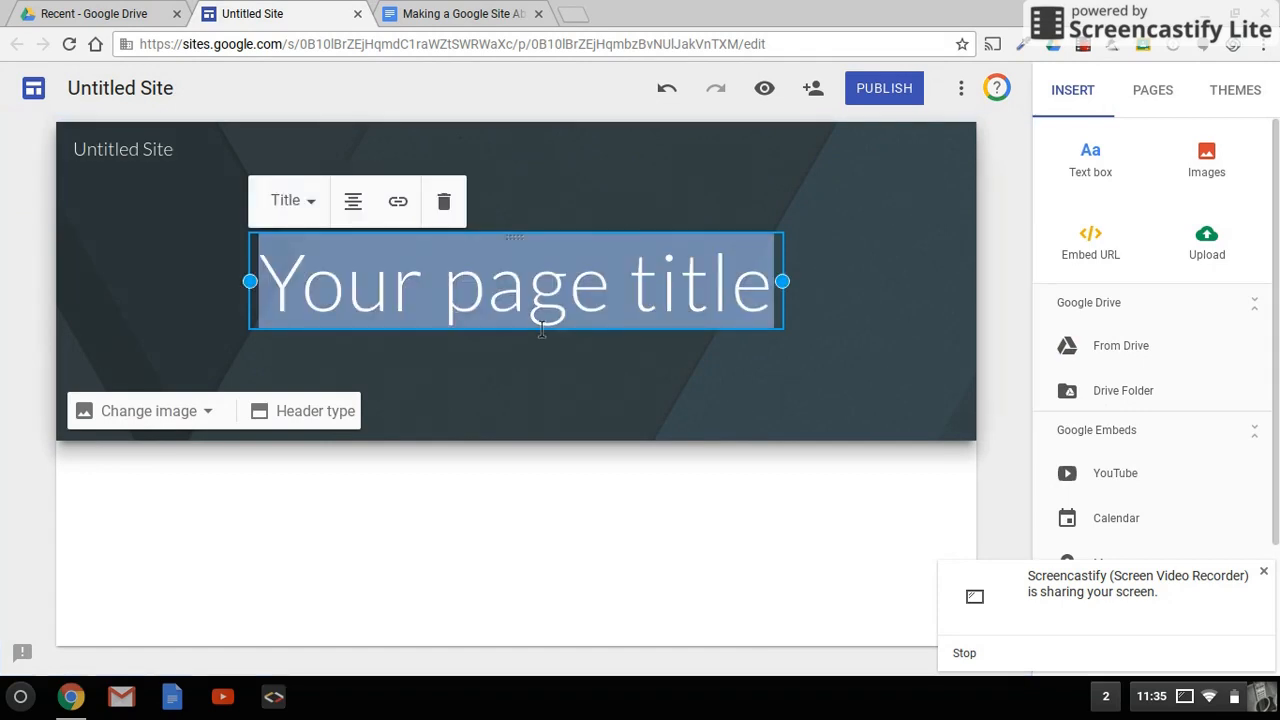
type("Sample Site ")
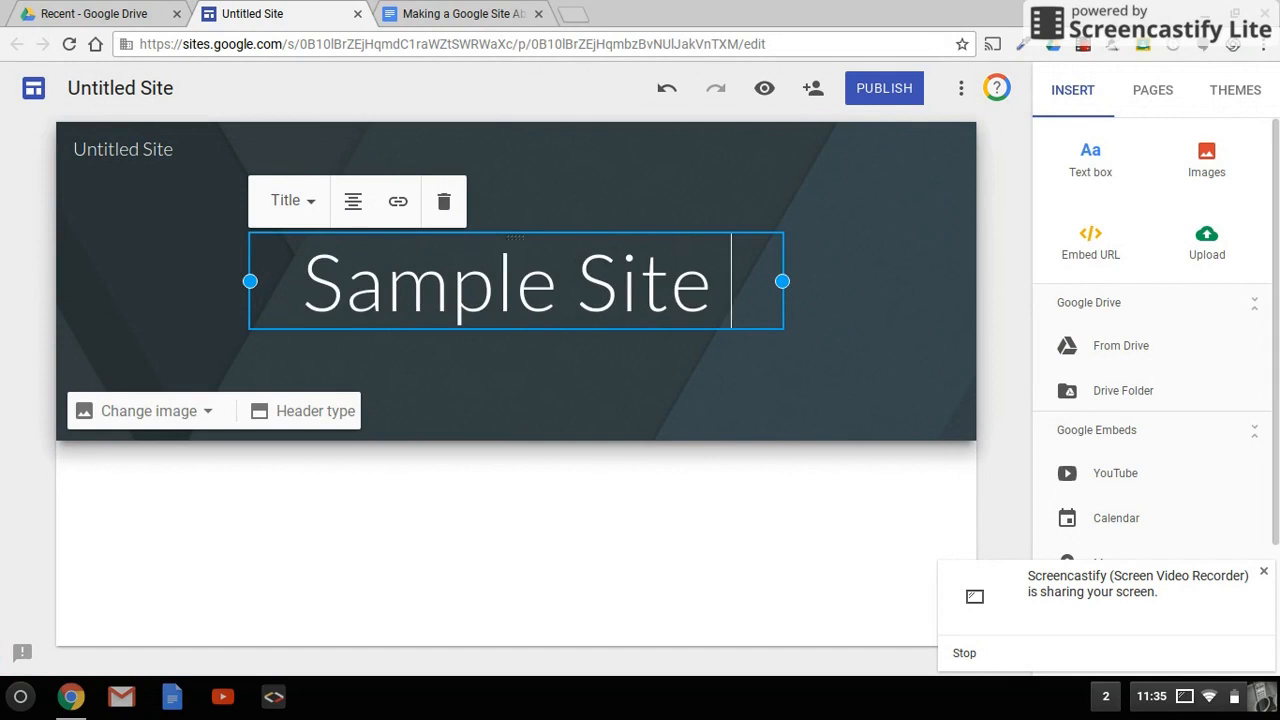
type("1")
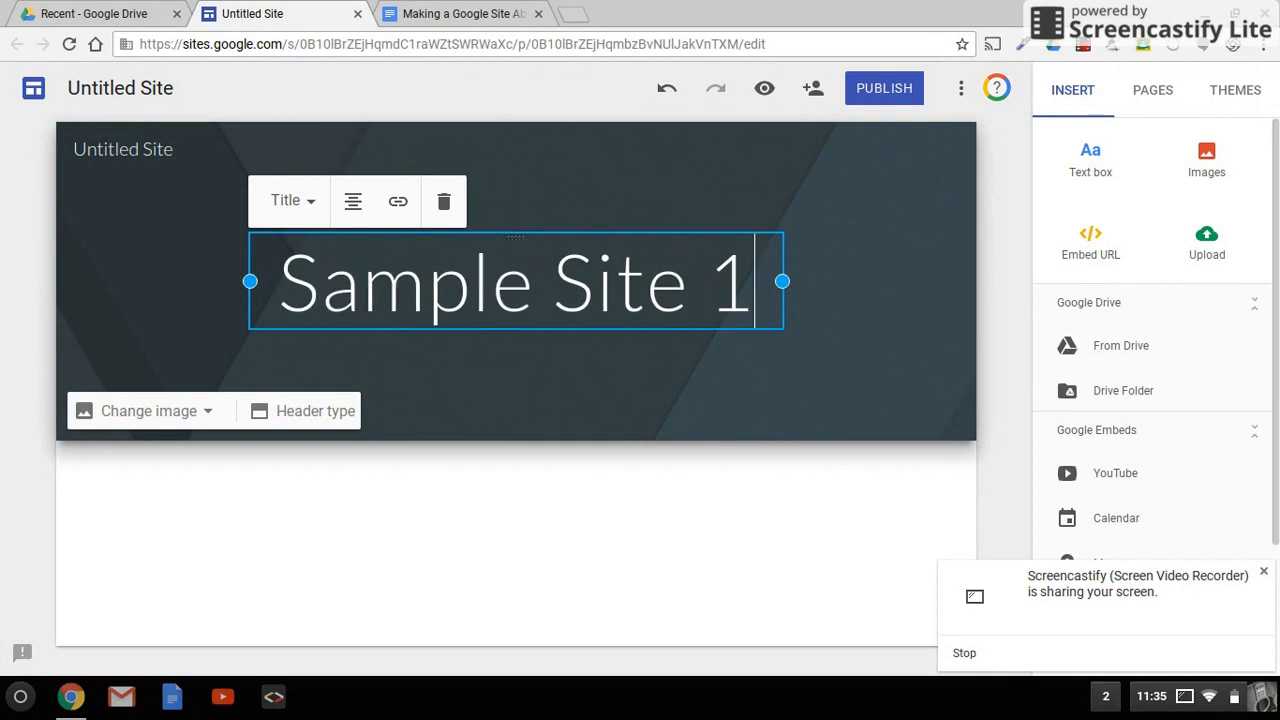
Step: Rename the site as Sample Site 1
left_click(143, 92)
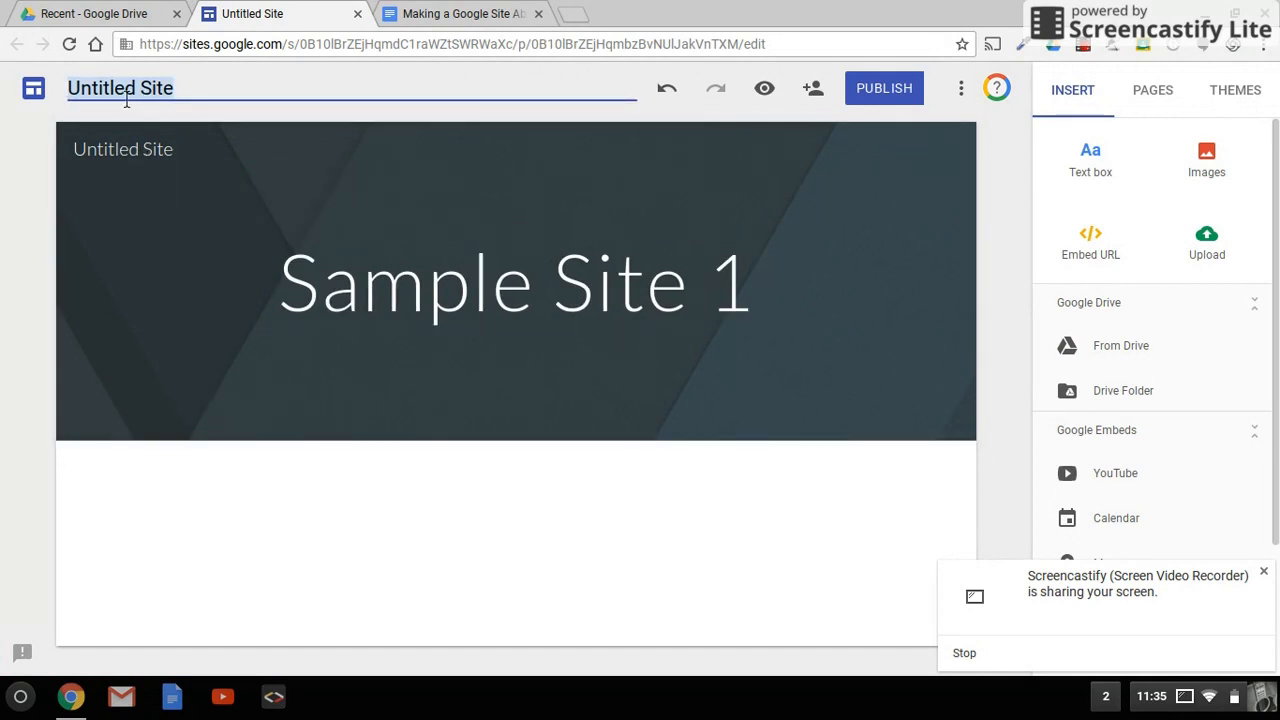
type("S")
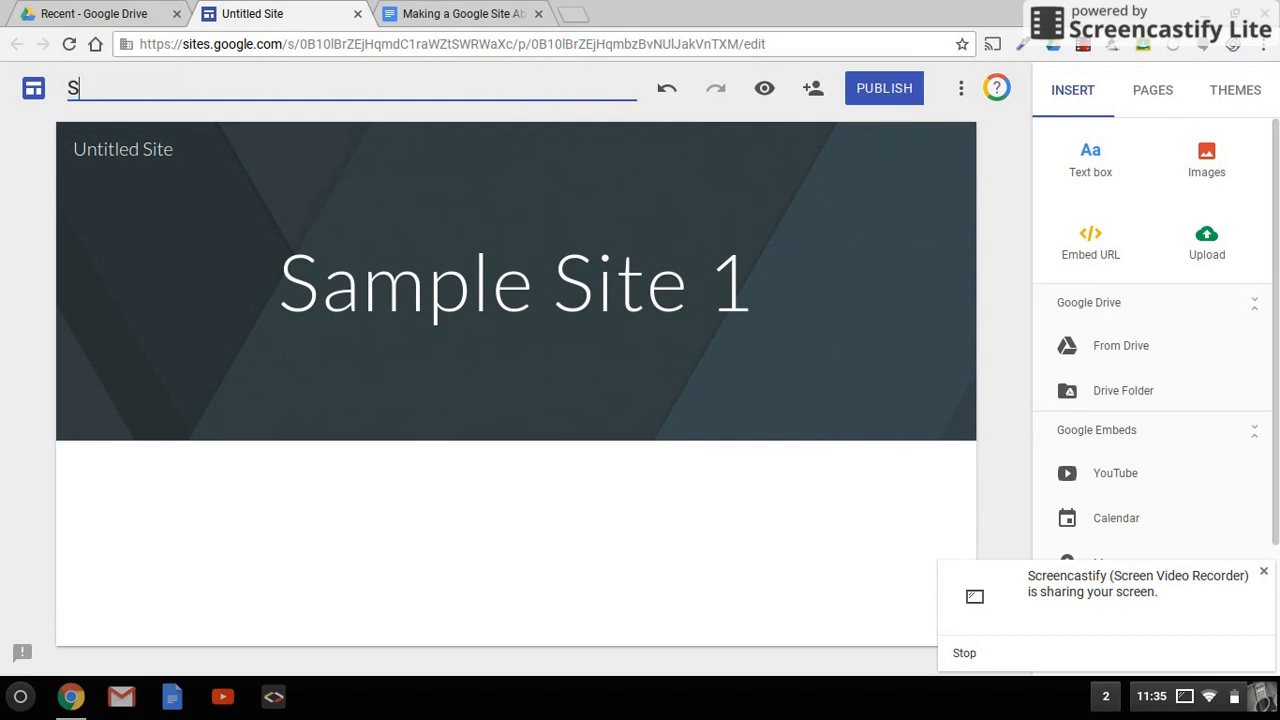
type("ample Site 1")
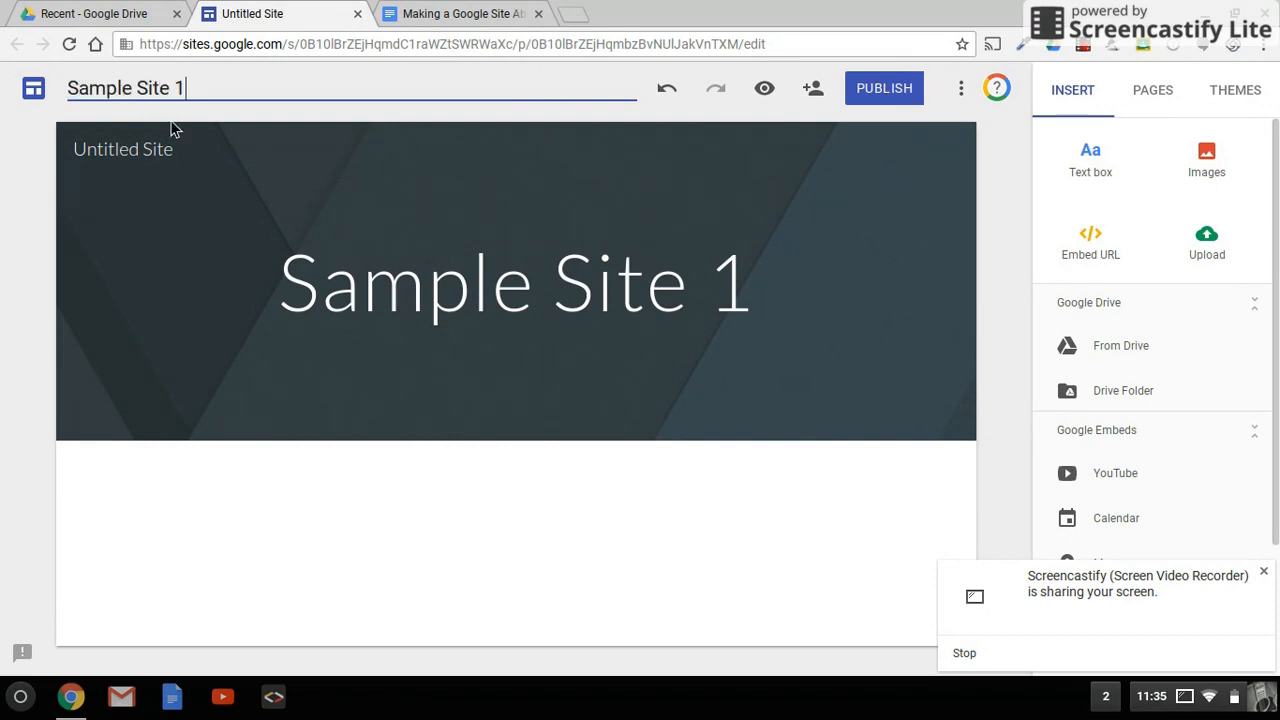
left_click(130, 310)
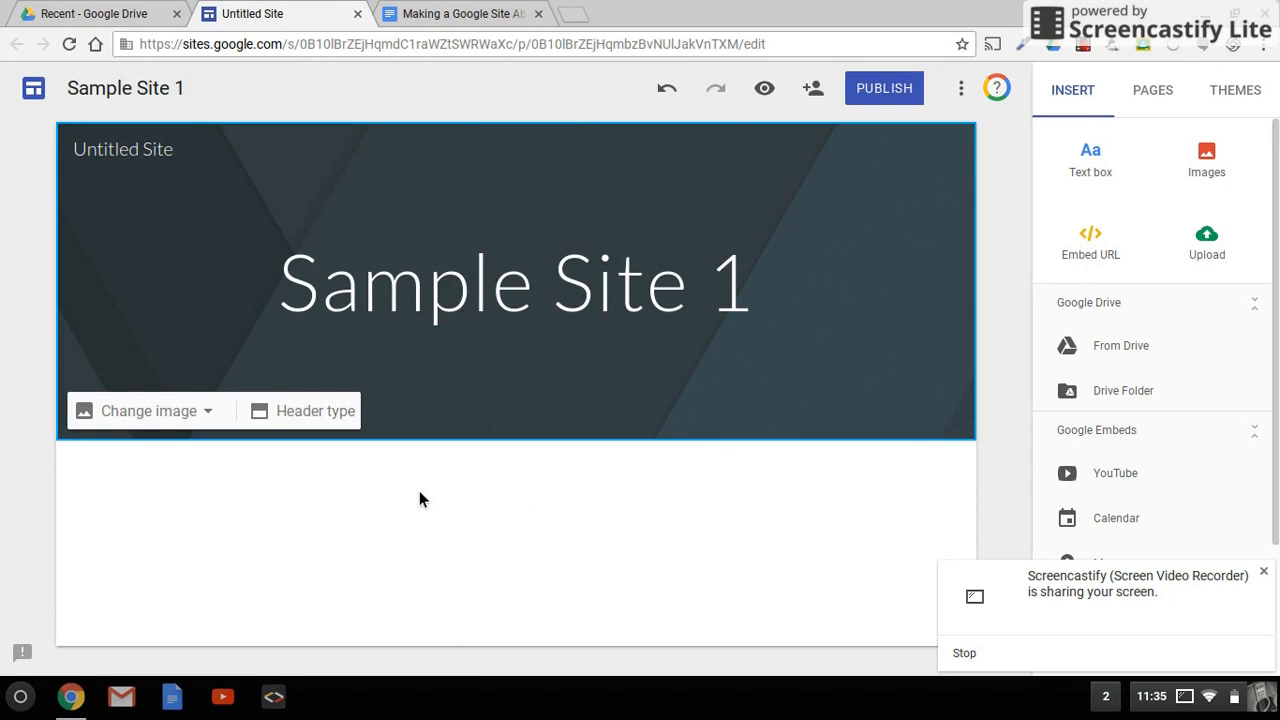
Step: Try to insert Copy of File_006.jpeg into the page body from the Google Drive panel
double_click(183, 556)
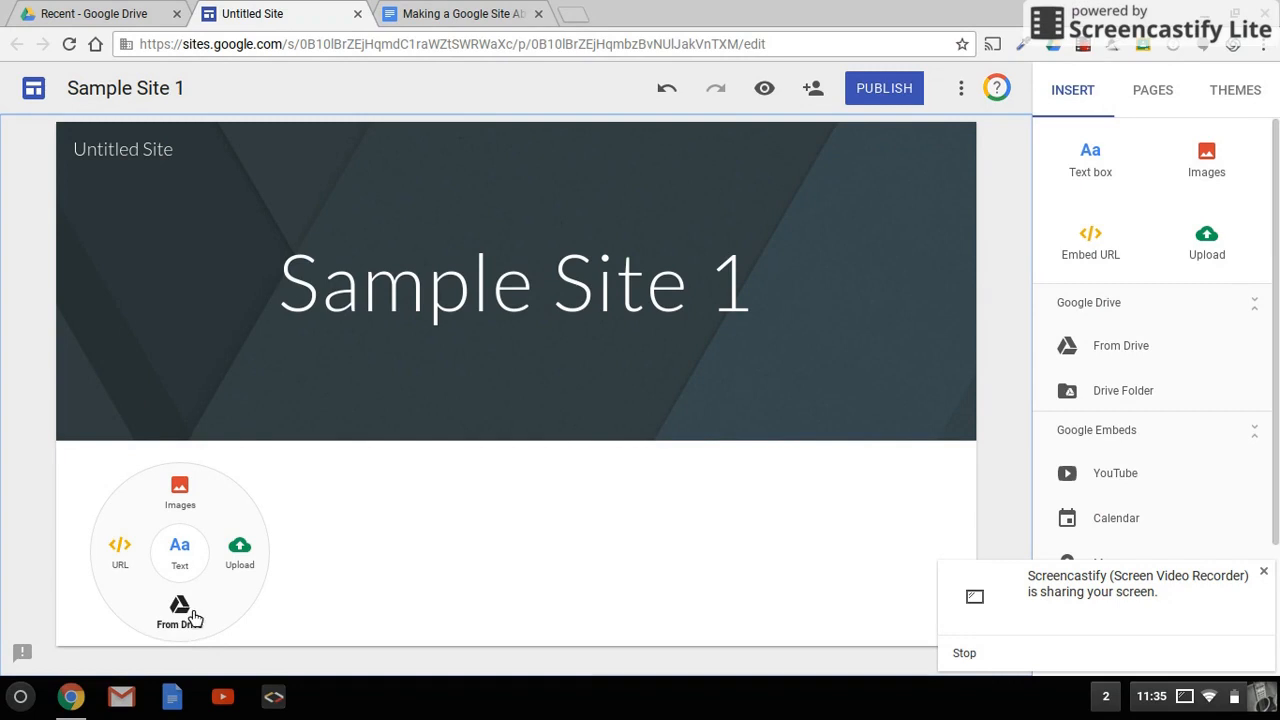
left_click(182, 612)
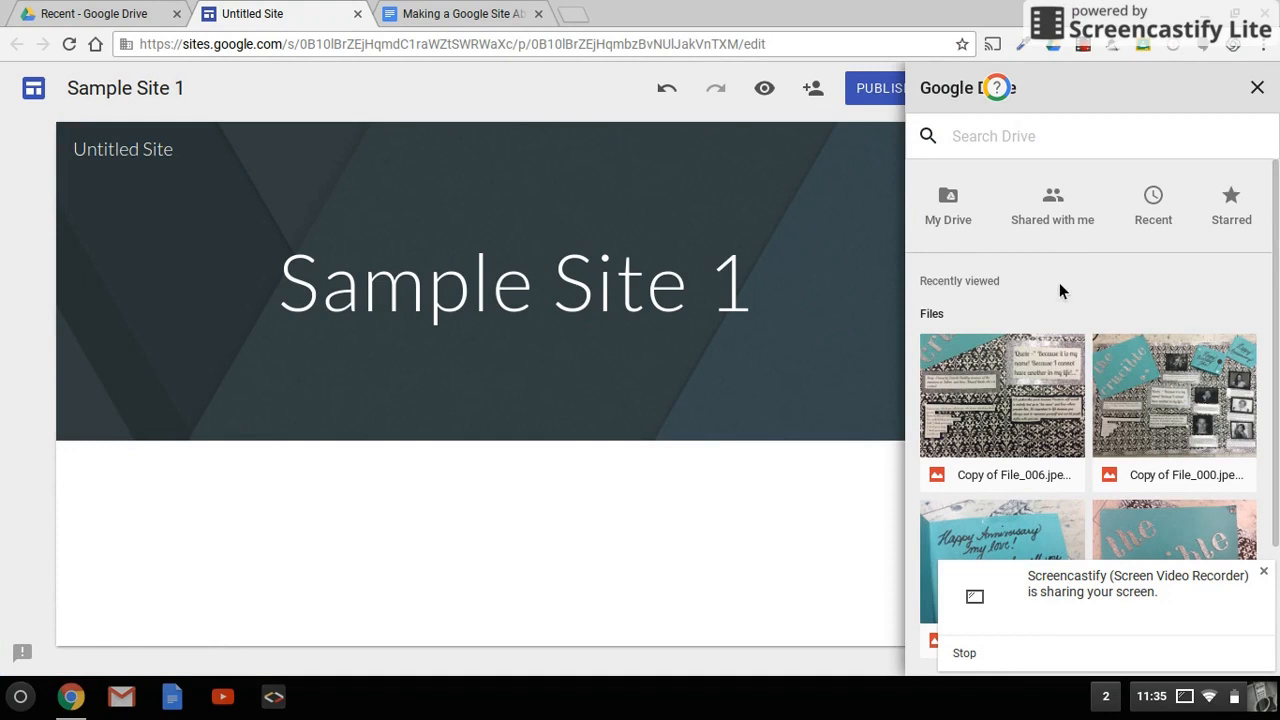
left_click(1263, 572)
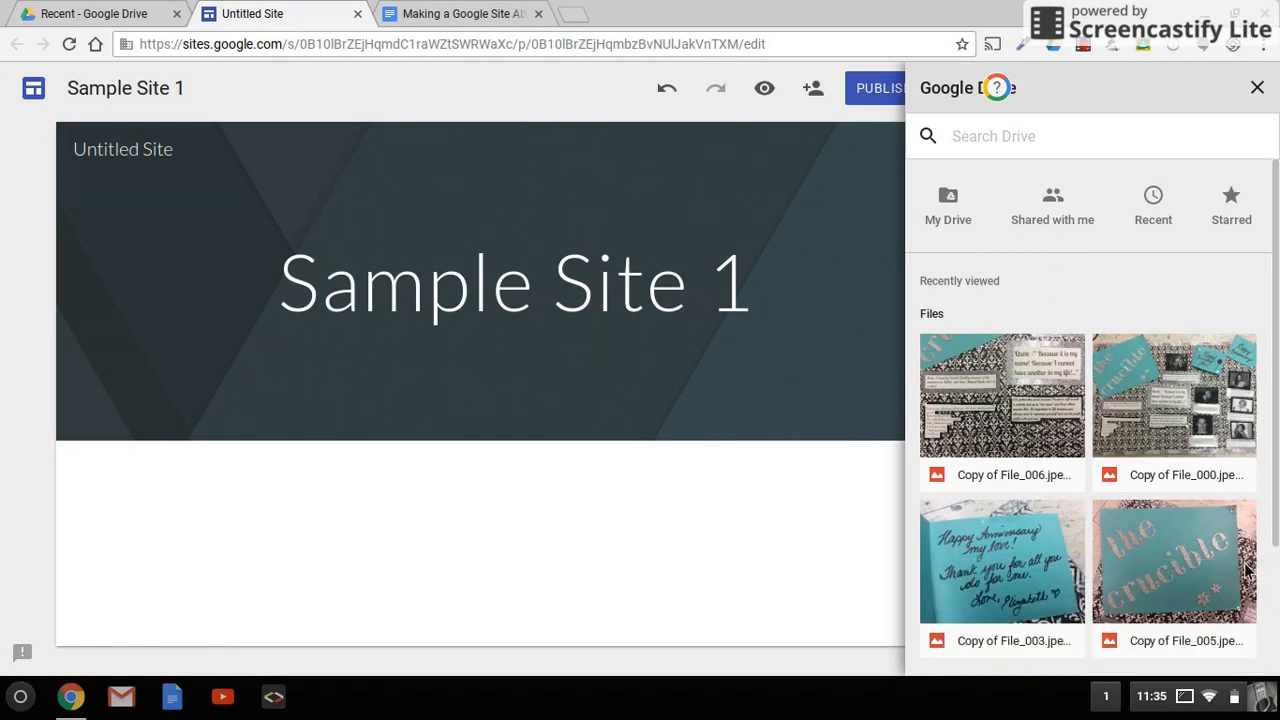
left_click(1026, 403)
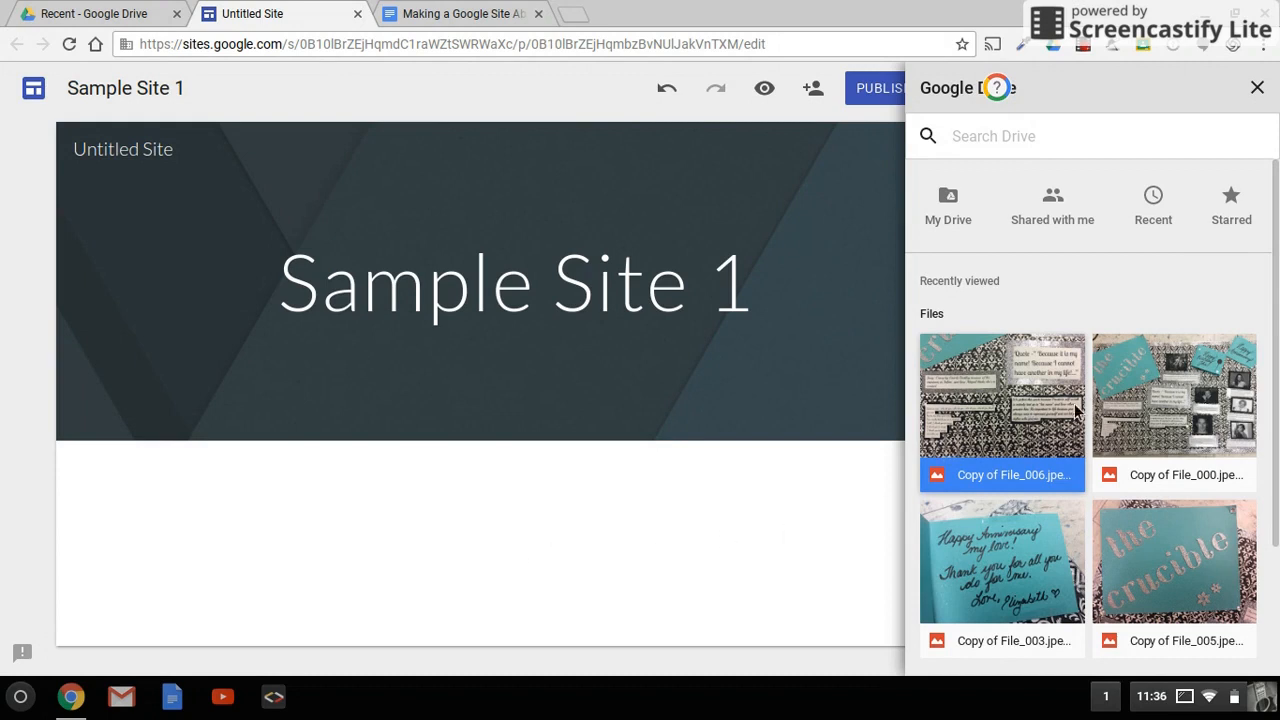
left_click(967, 421)
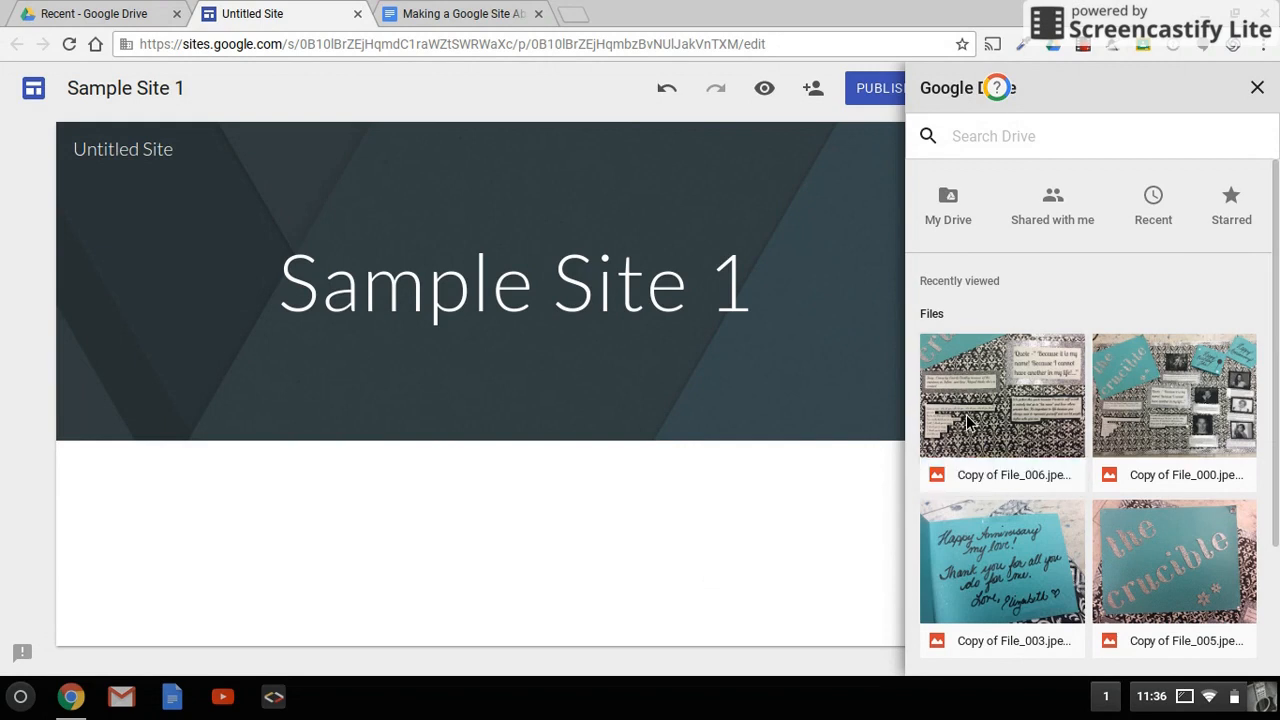
scroll(1043, 430, "down", 1)
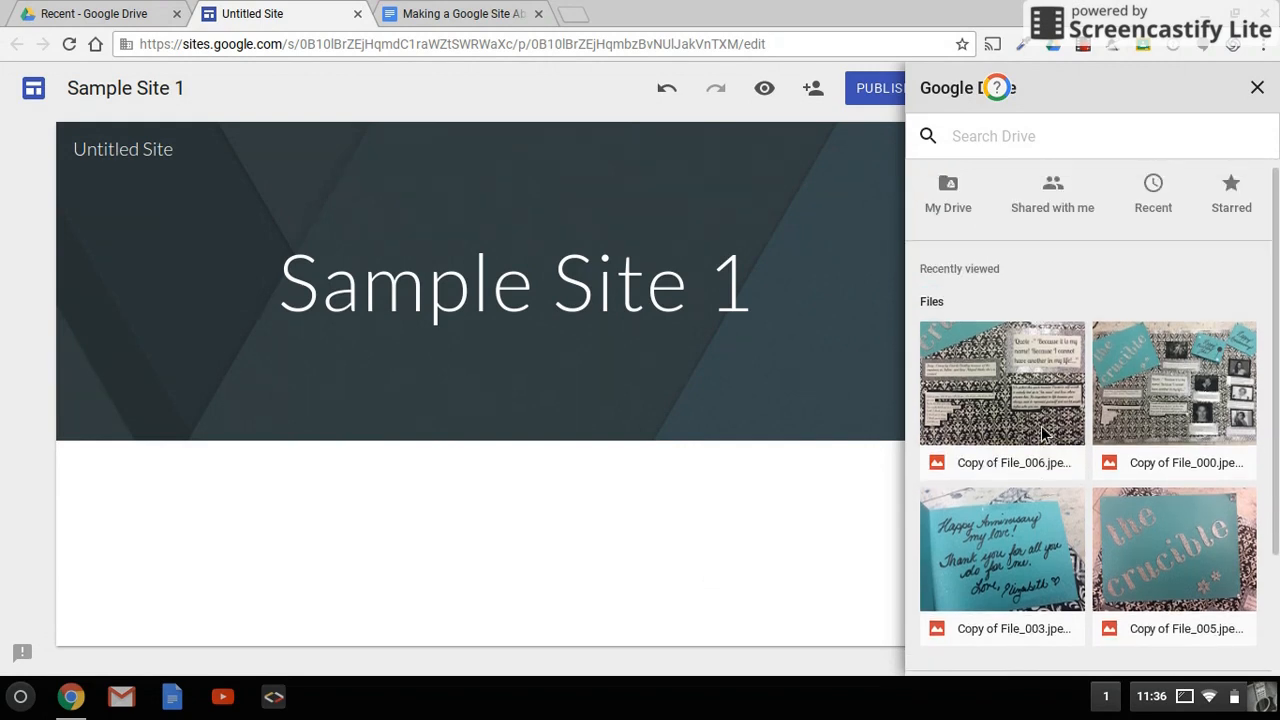
Step: Insert Copy of File_006.jpeg from recent images into the section below the header
double_click(212, 551)
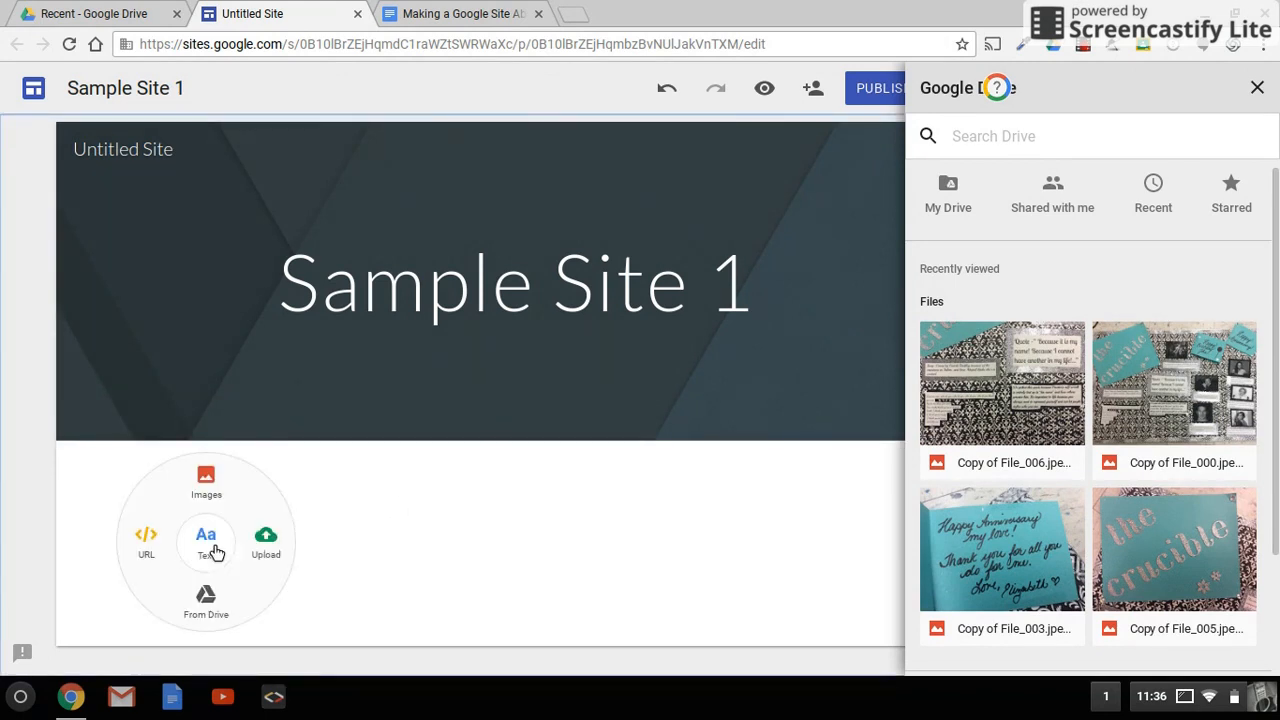
left_click(214, 494)
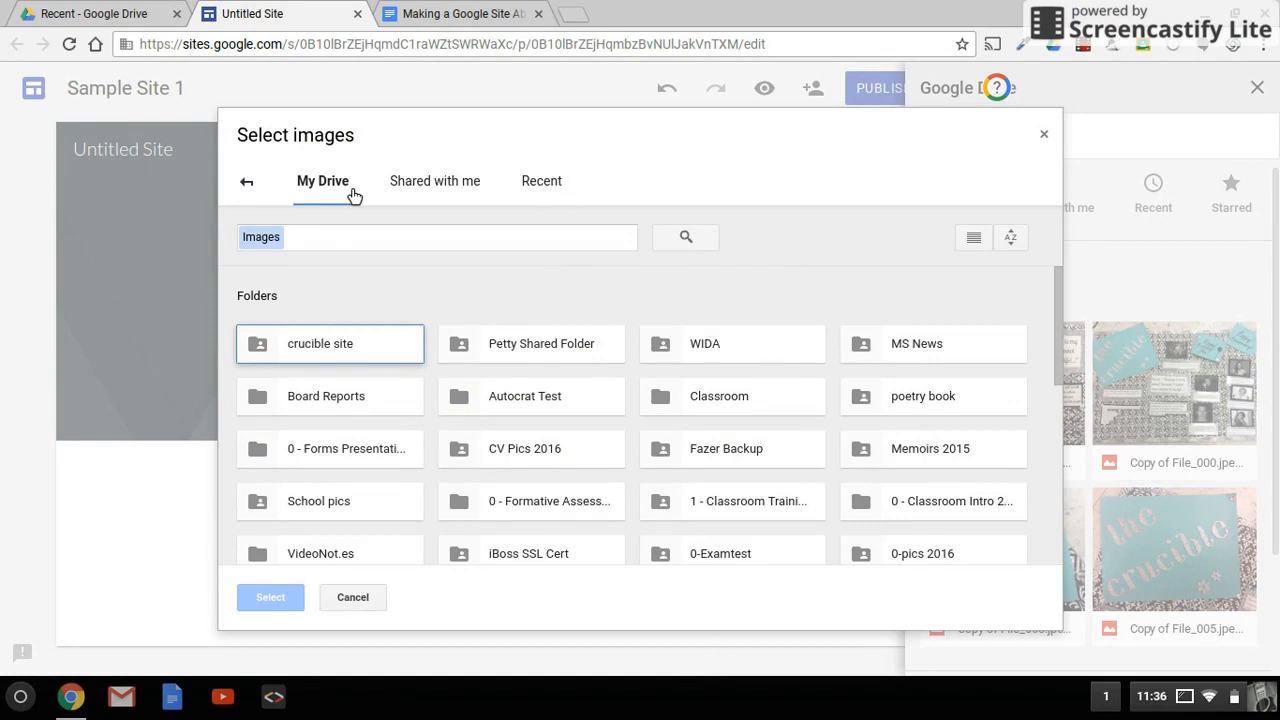
left_click(543, 192)
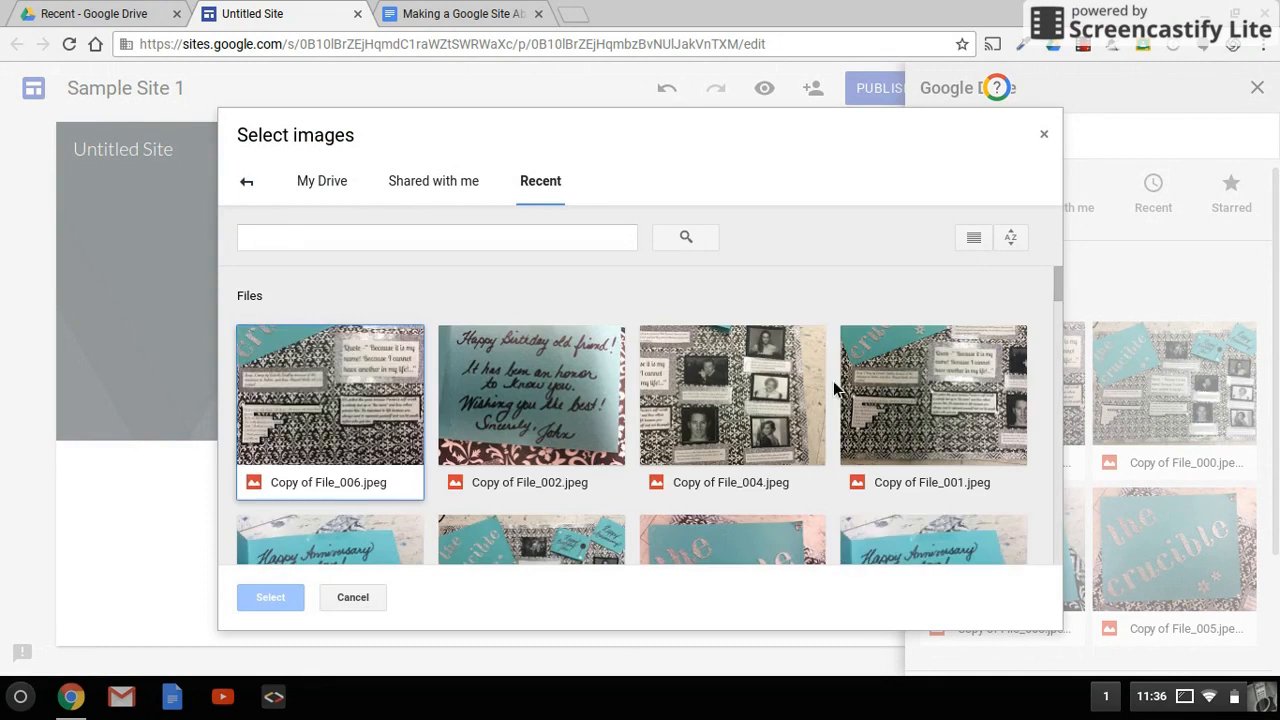
left_click(340, 403)
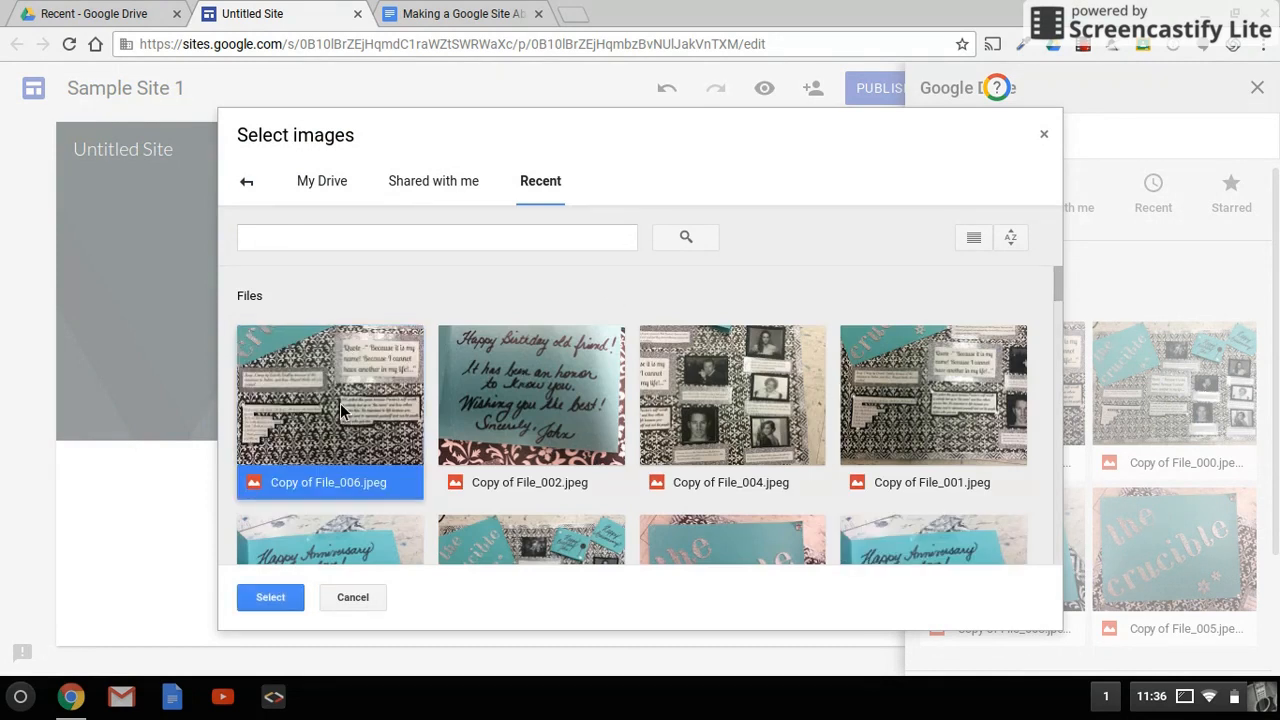
left_click(272, 598)
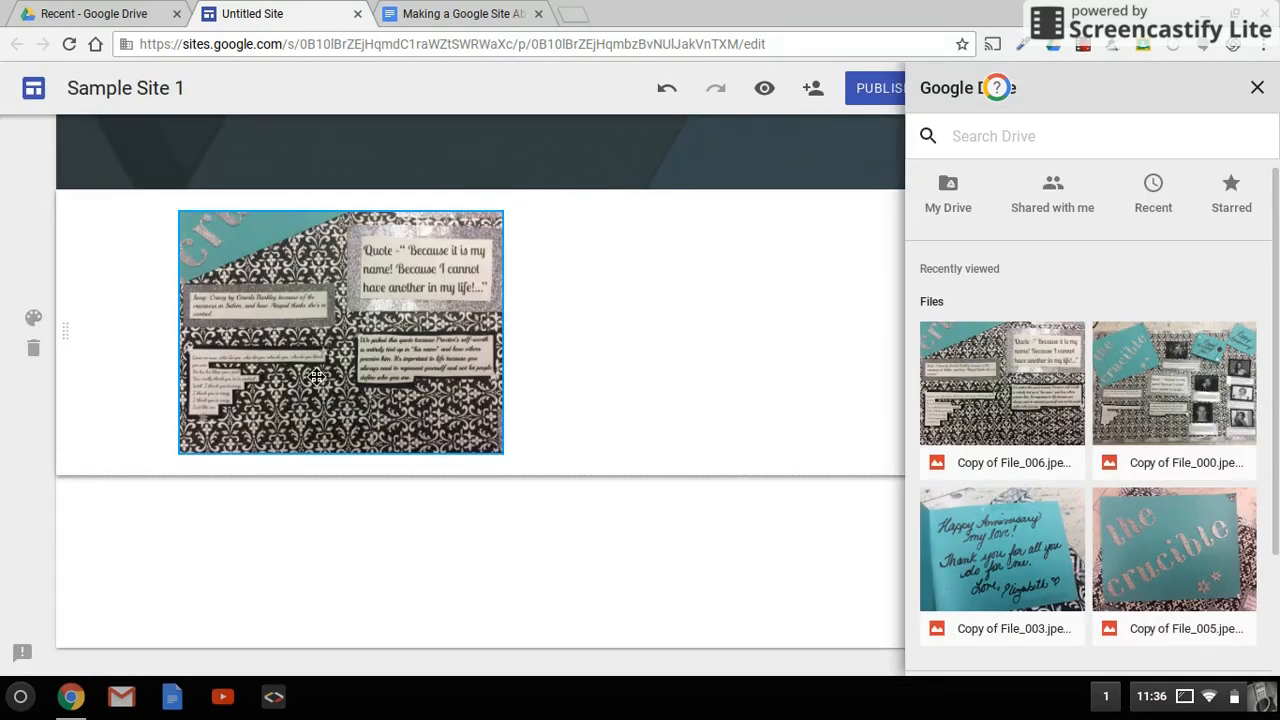
Step: Move the inserted image to the right side of the section
left_click_drag(398, 361, 682, 342)
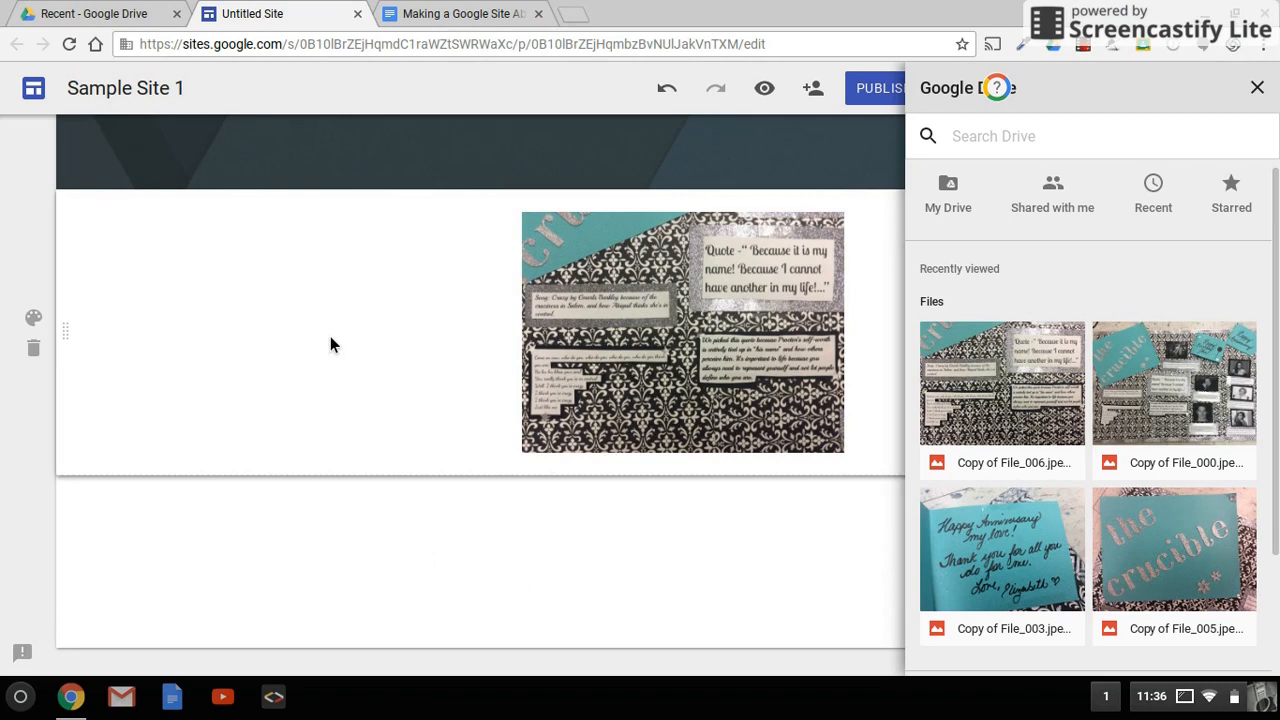
left_click(612, 326)
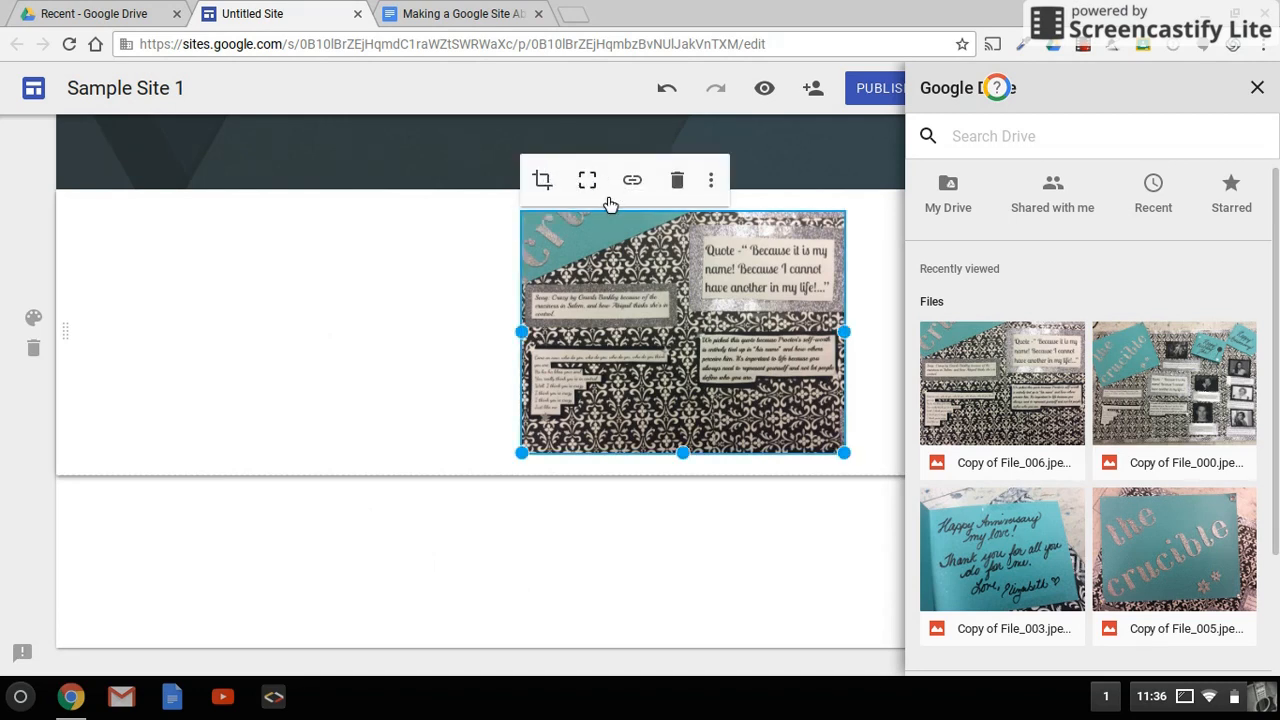
left_click(420, 386)
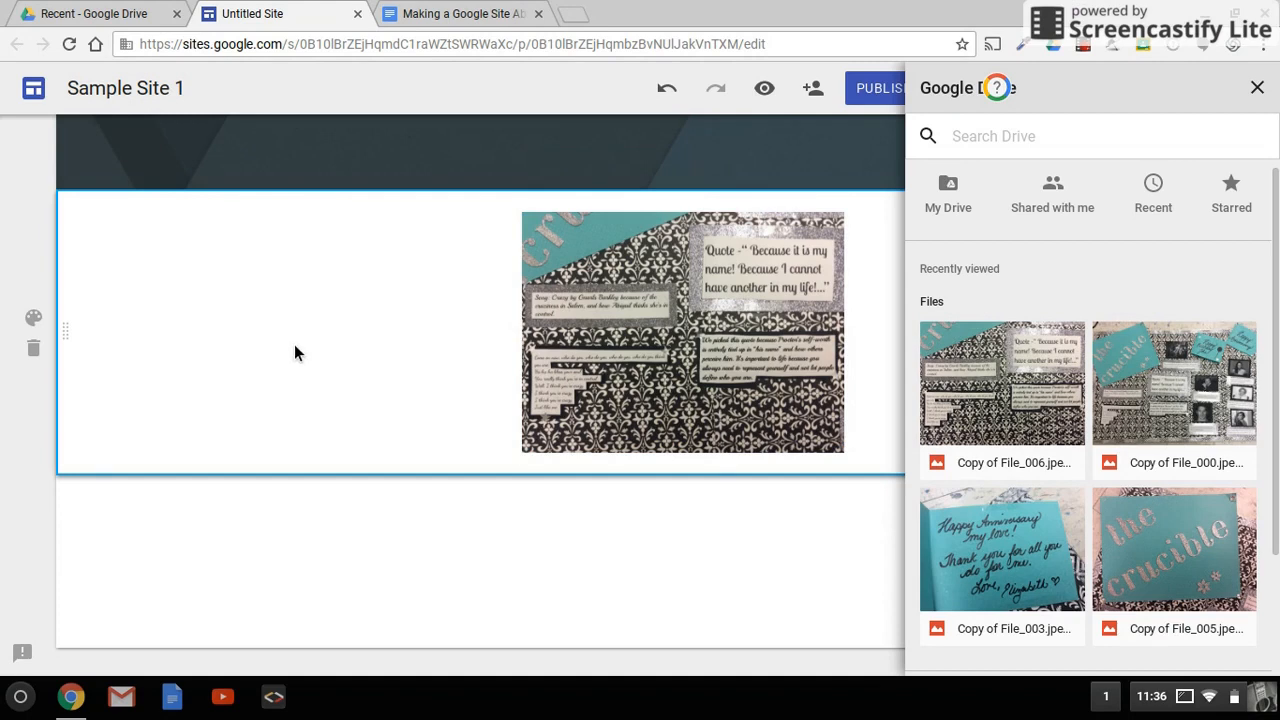
Step: Add a text box reading Text beside the image and set its style to Heading
double_click(250, 316)
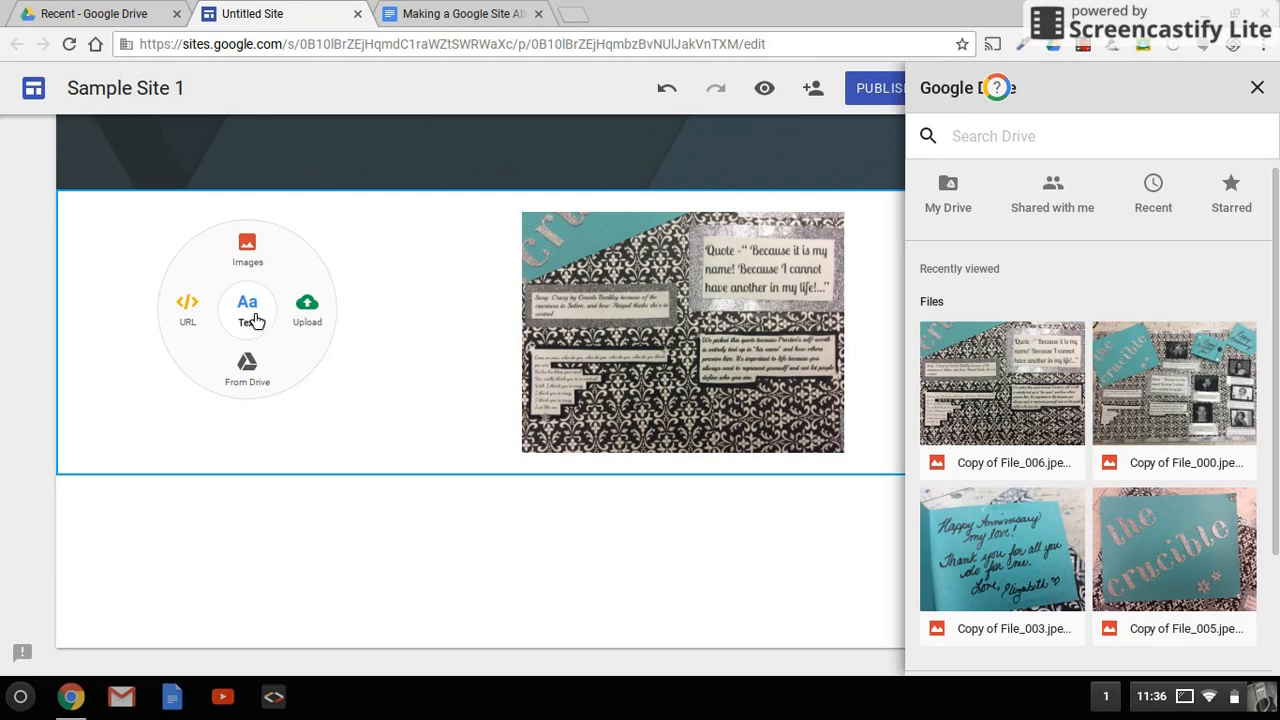
left_click(253, 320)
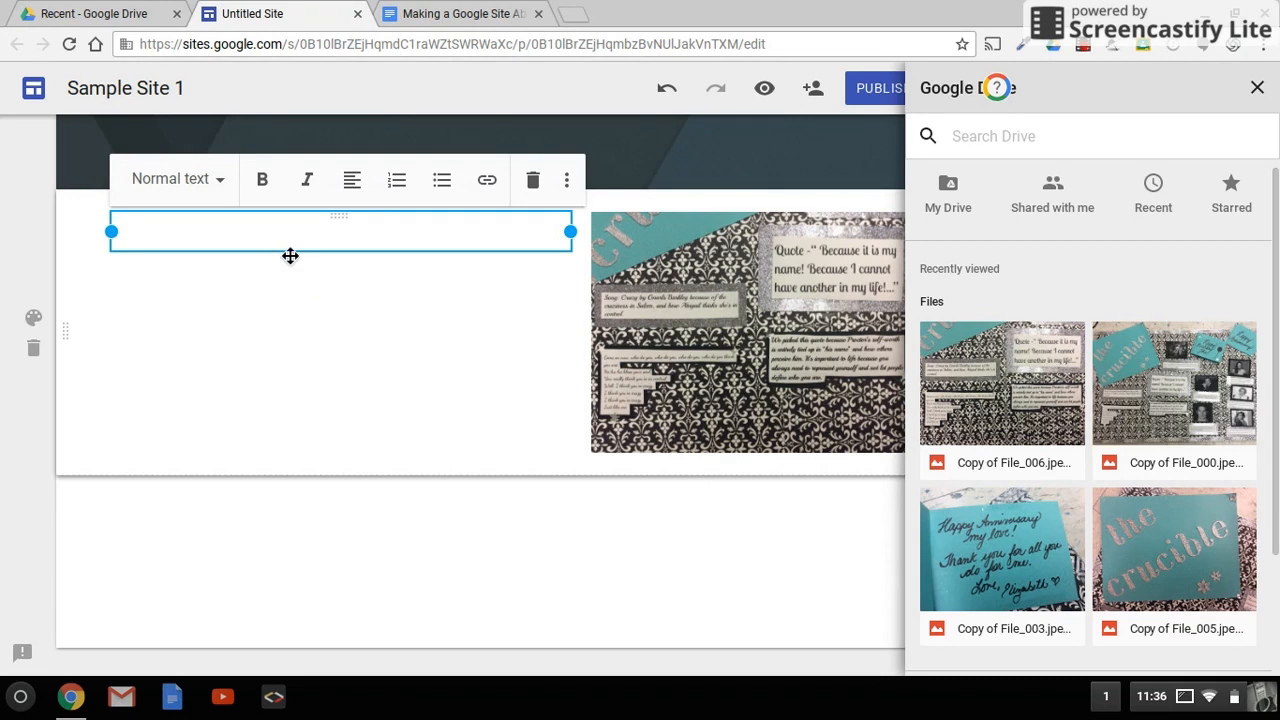
type("Te")
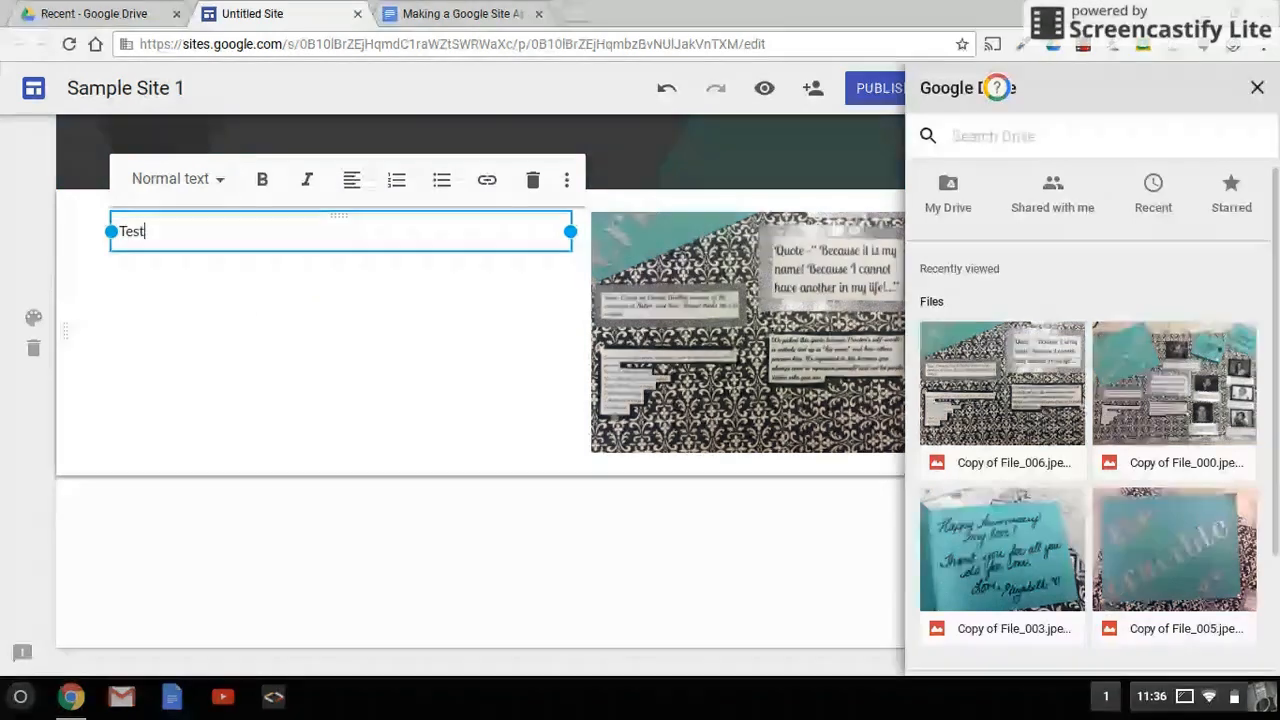
double_click(138, 240)
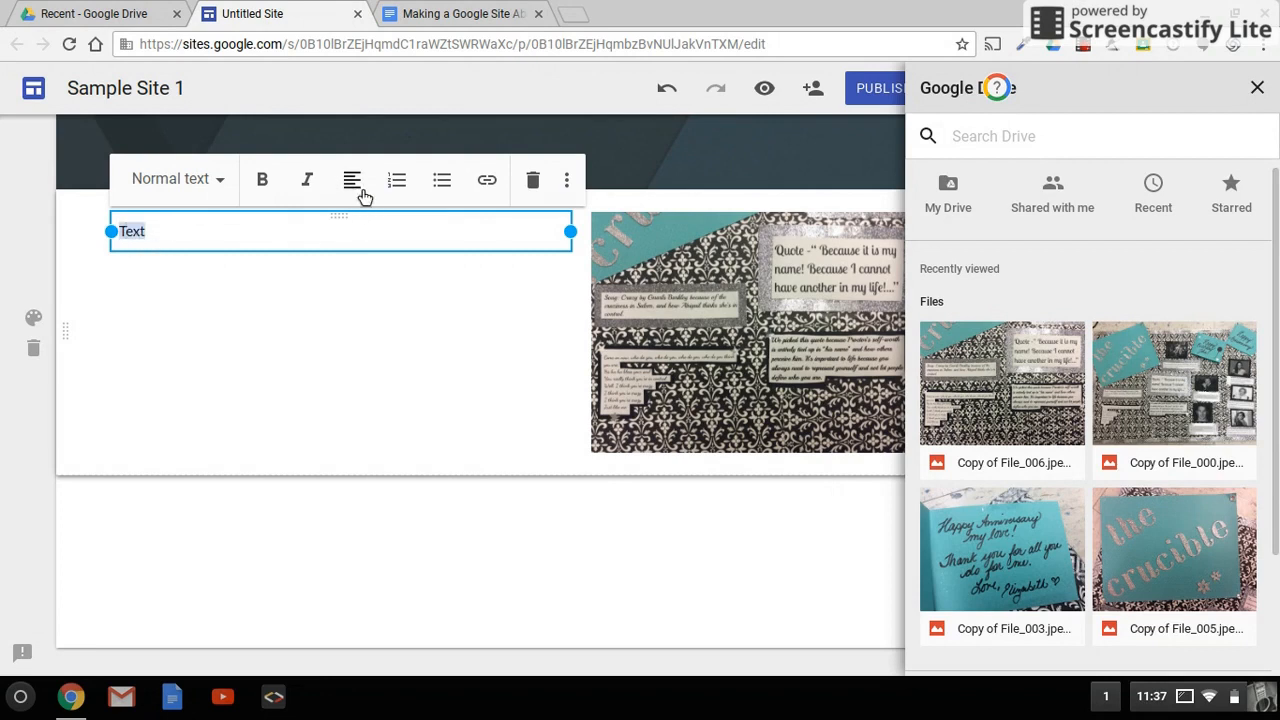
left_click(222, 185)
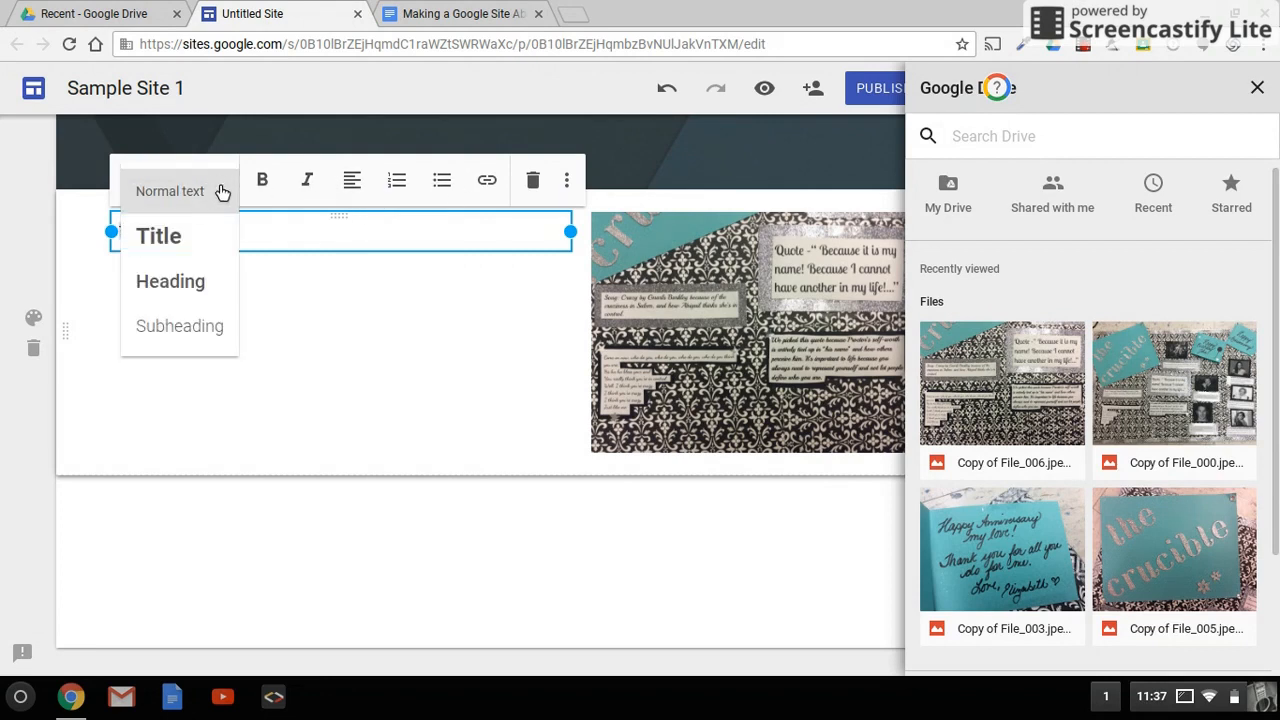
left_click(176, 284)
left_click(258, 247)
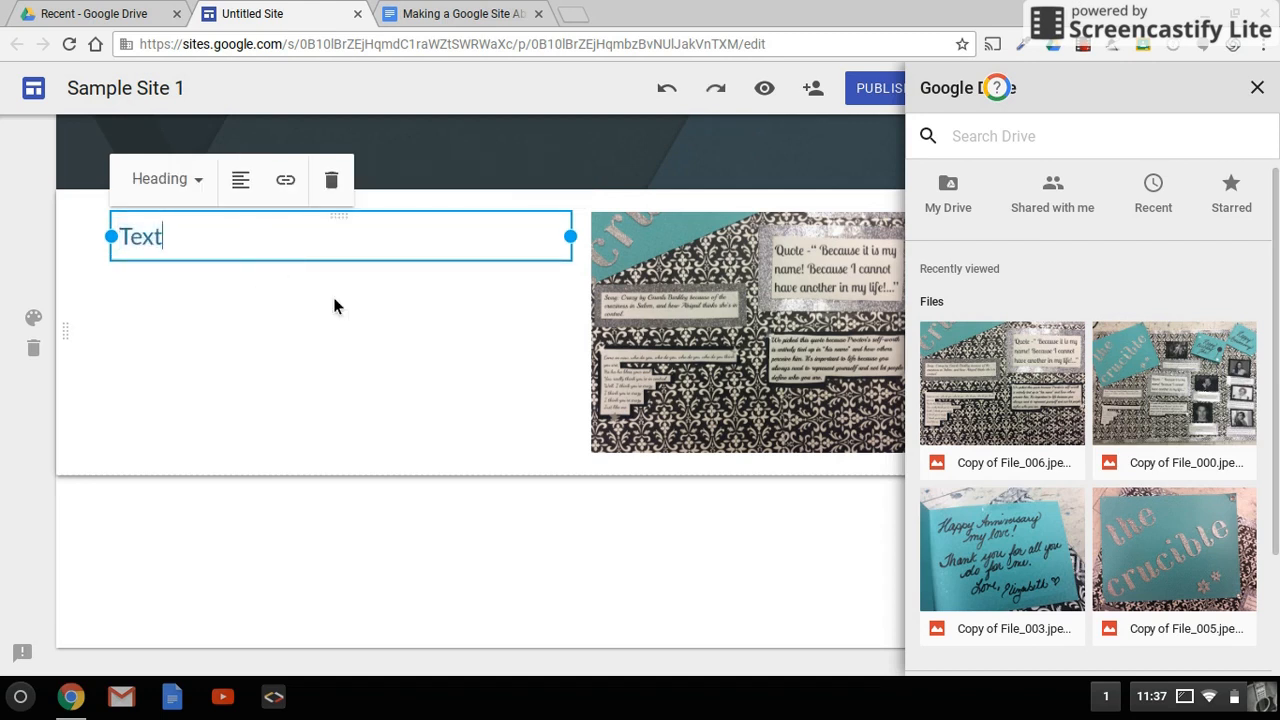
Step: Close the Google Drive picker panel
scroll(374, 351, "up", 3)
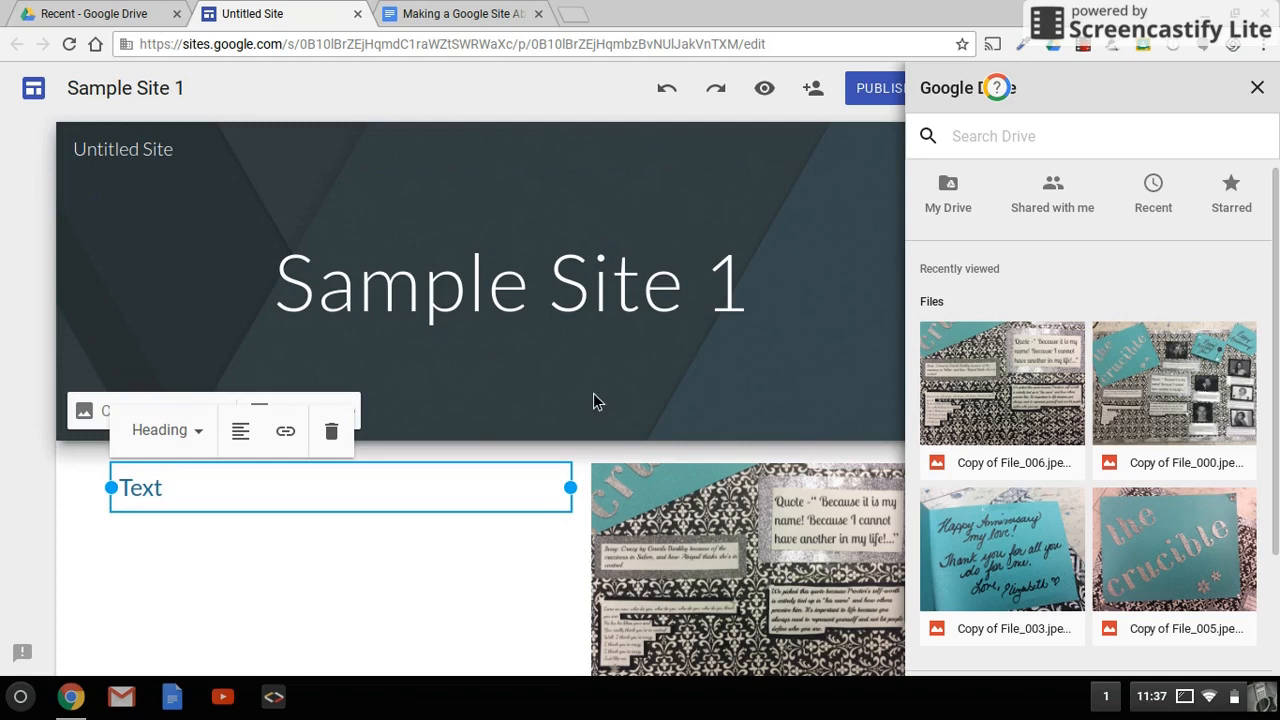
scroll(593, 393, "down", 1)
scroll(593, 393, "down", 2)
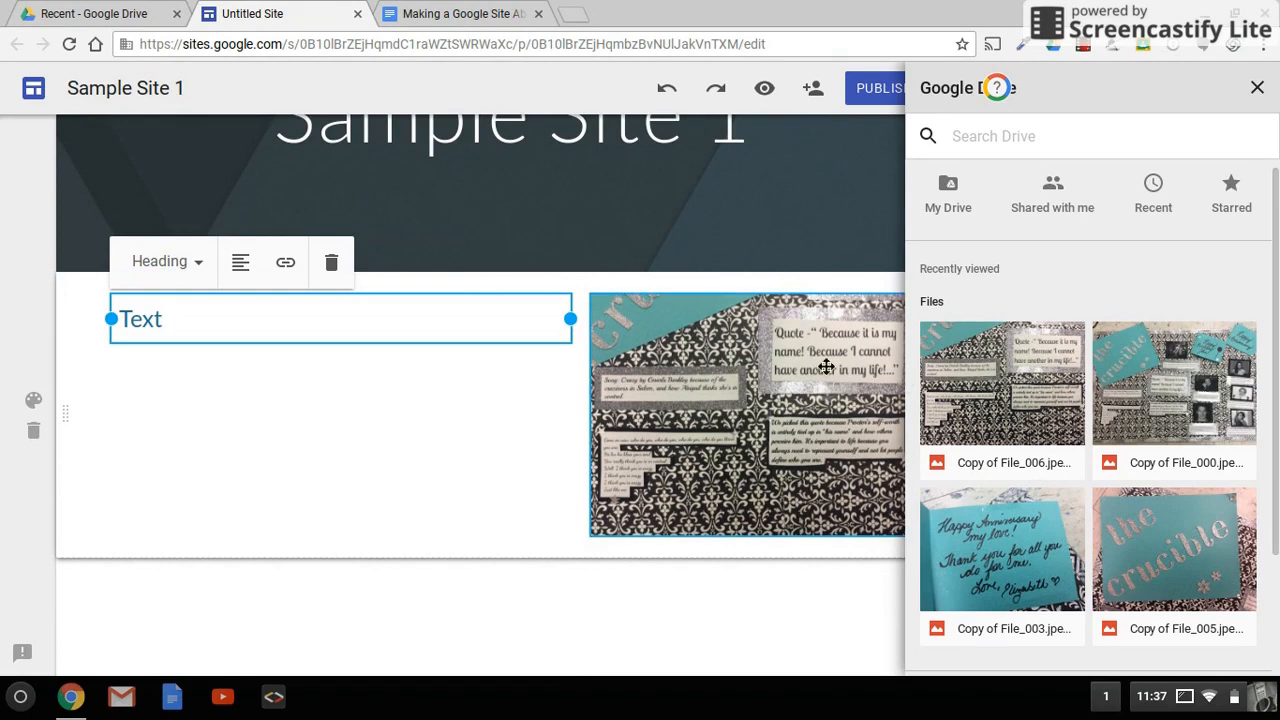
left_click(1258, 91)
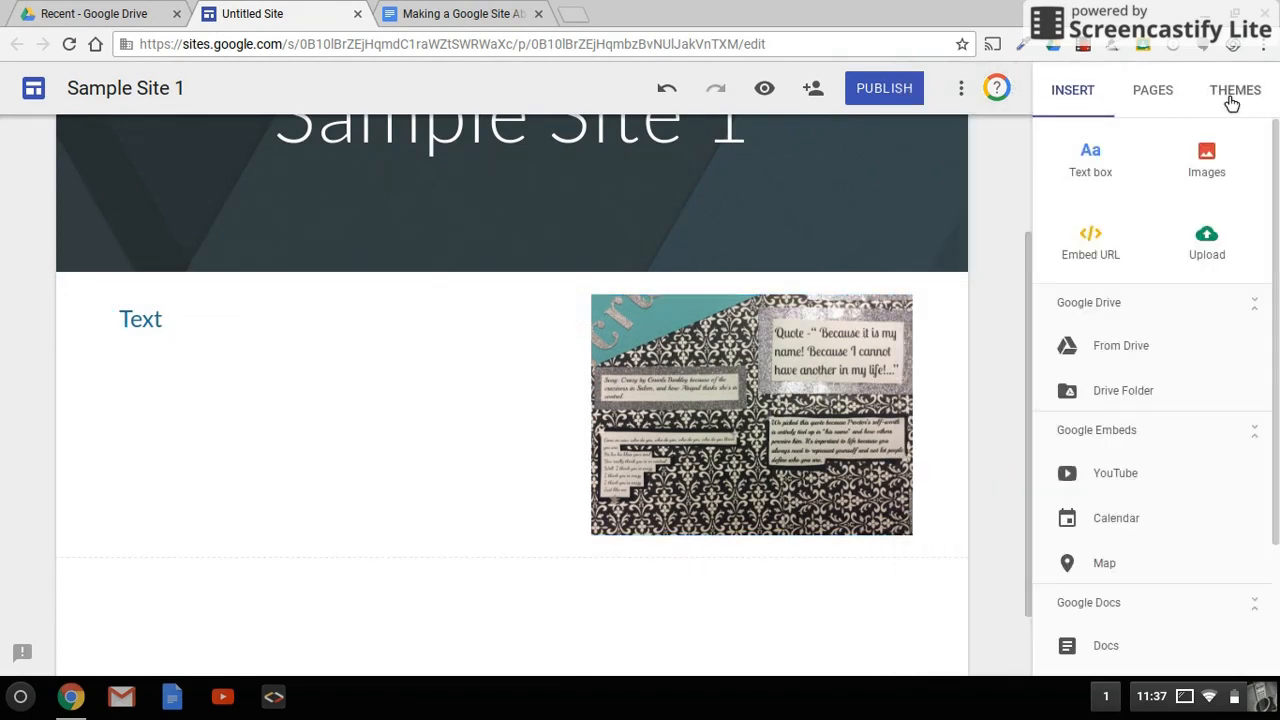
Step: Apply the Aristotle theme to the site with its blue colour option
left_click(1232, 95)
scroll(1126, 414, "down", 2)
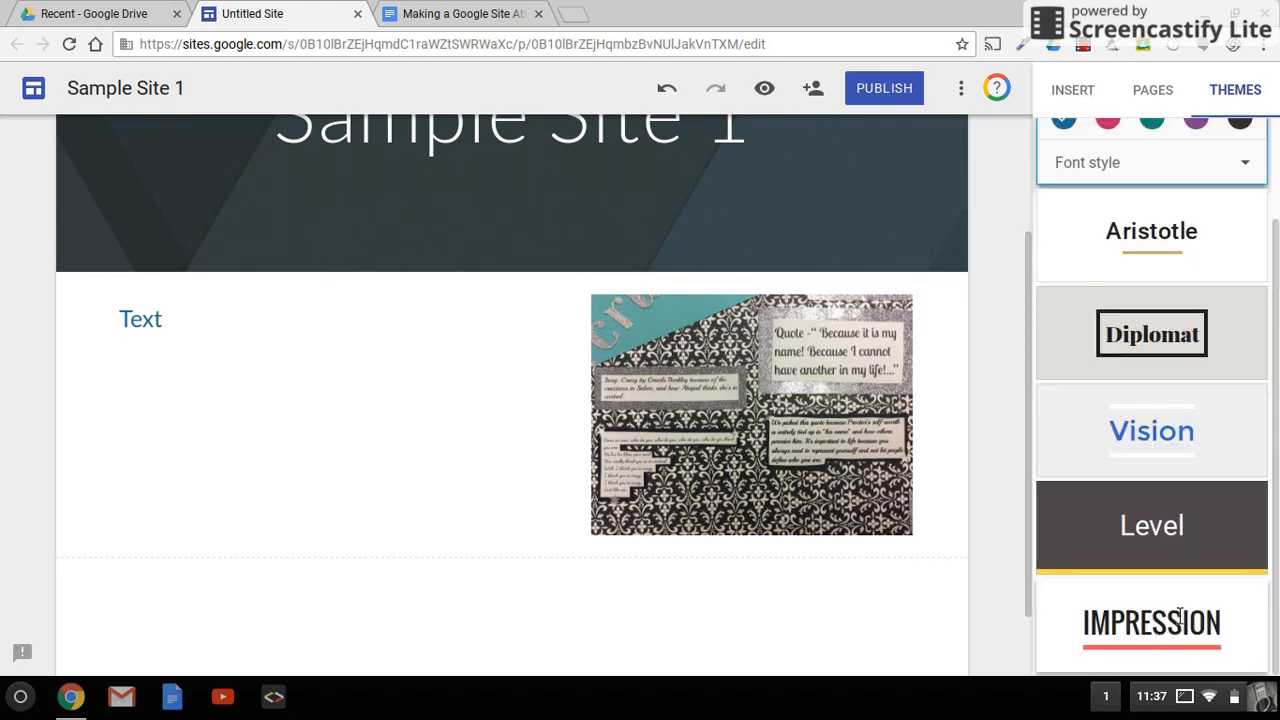
scroll(1180, 617, "up", 2)
left_click(1174, 371)
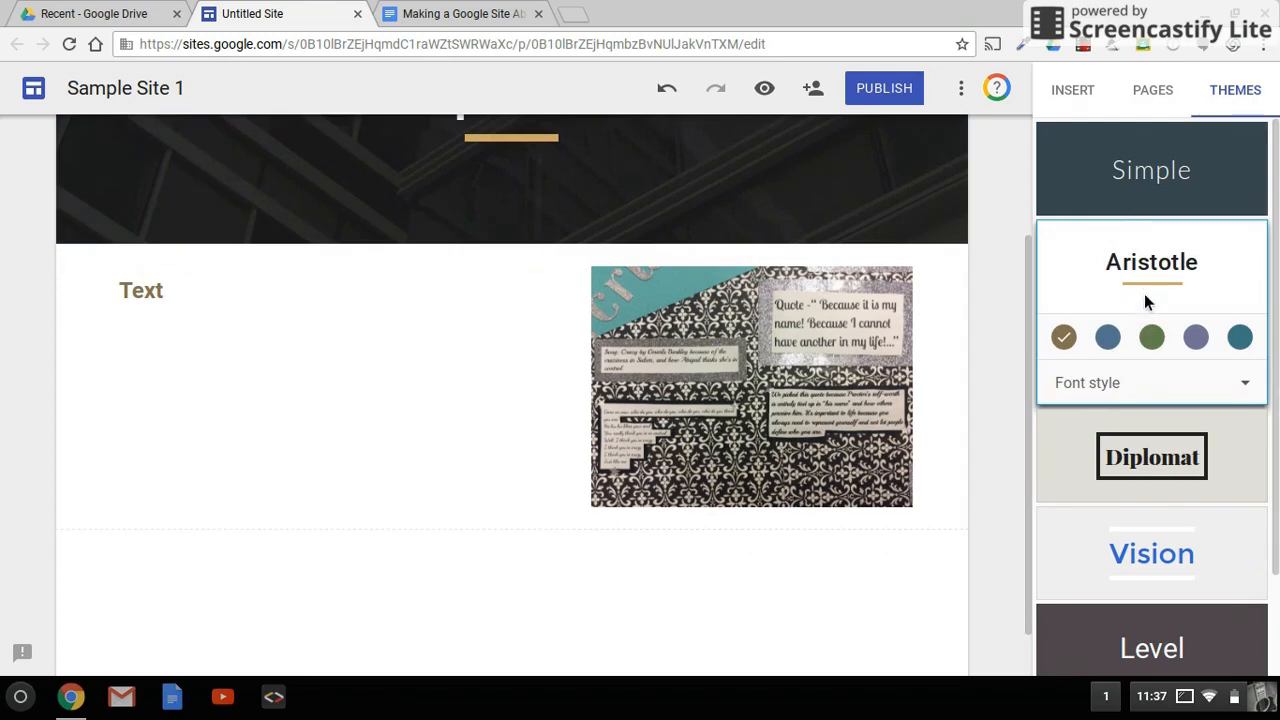
scroll(706, 331, "up", 2)
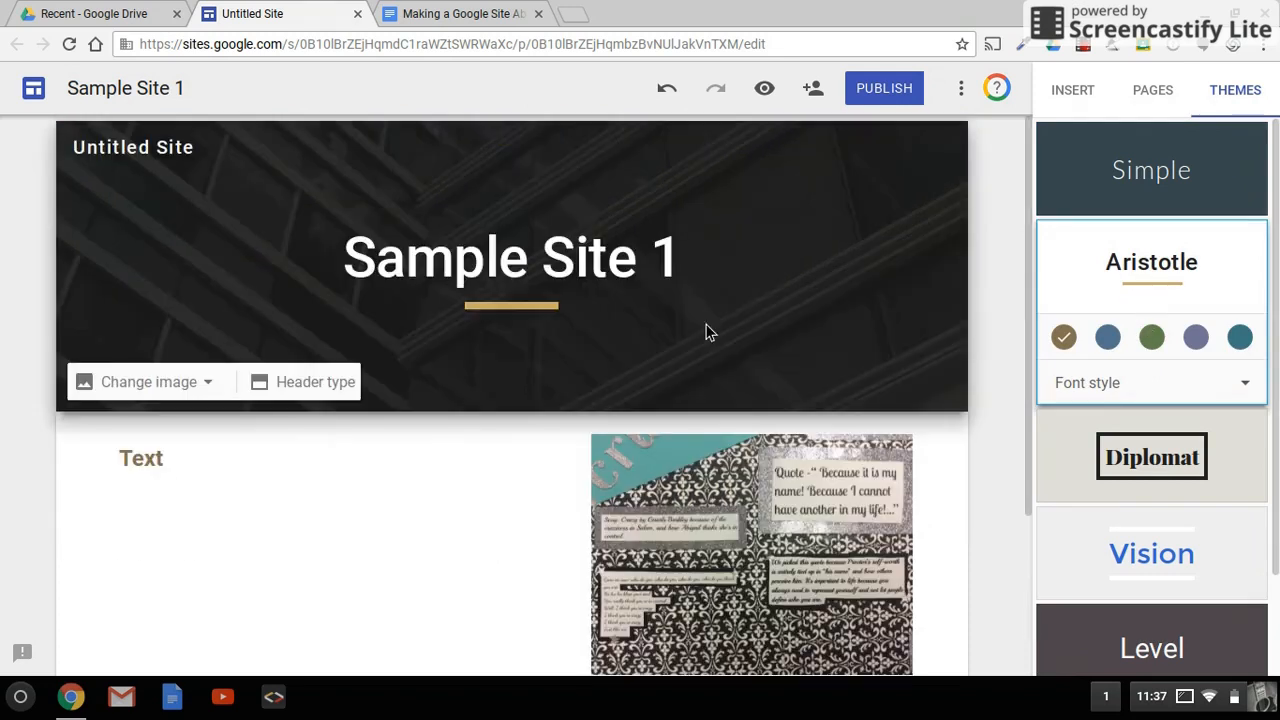
left_click(1108, 338)
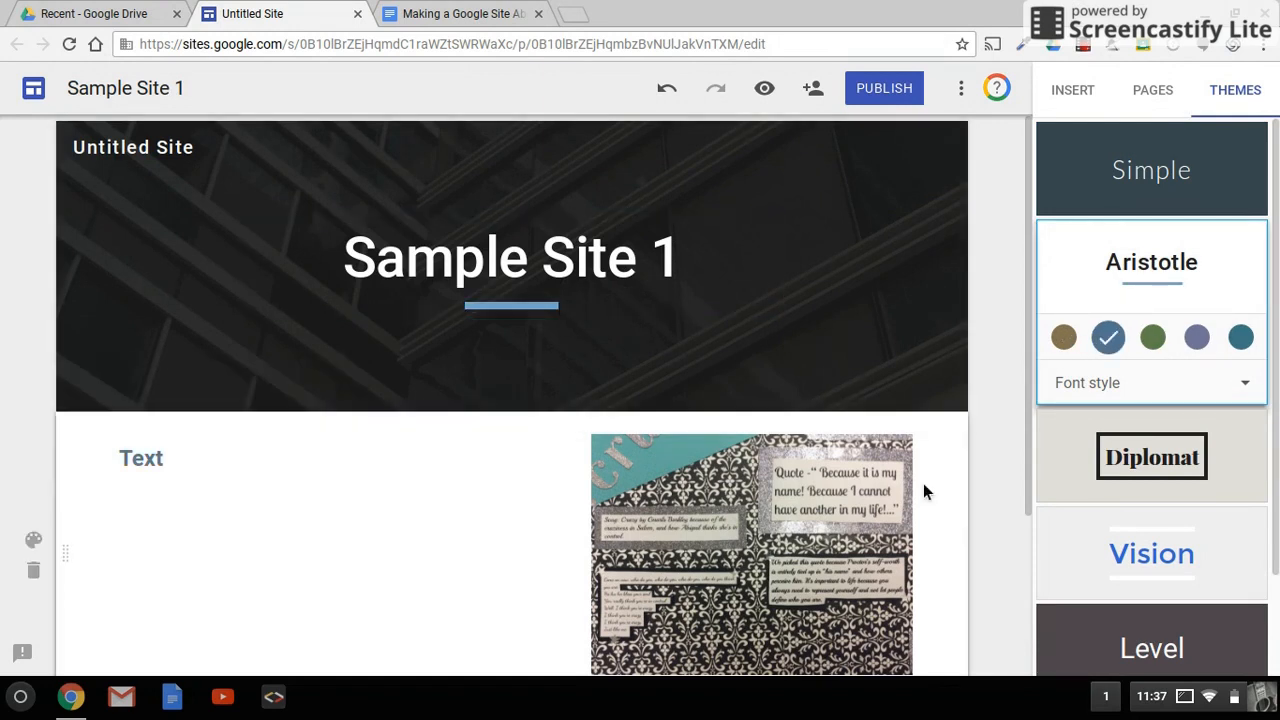
Step: Preview the site as visitors will see it and exit the preview
scroll(923, 483, "down", 2)
scroll(923, 490, "up", 2)
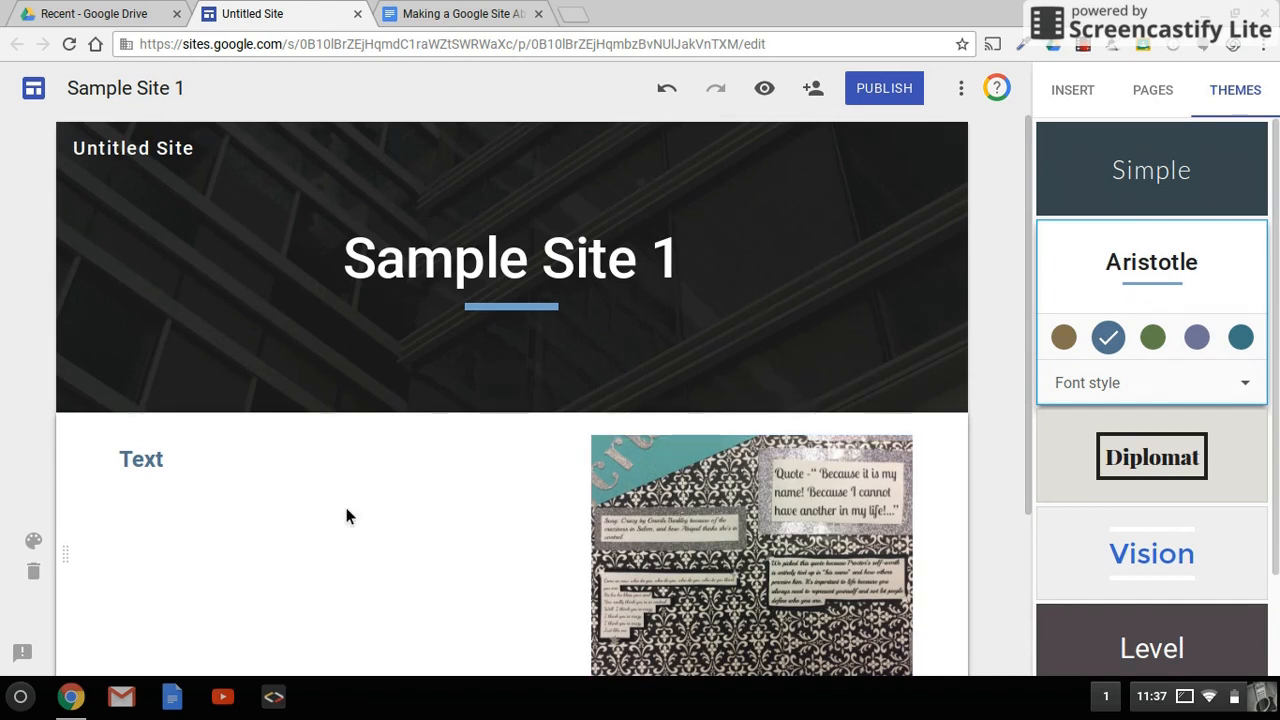
left_click(420, 483)
scroll(420, 486, "down", 1)
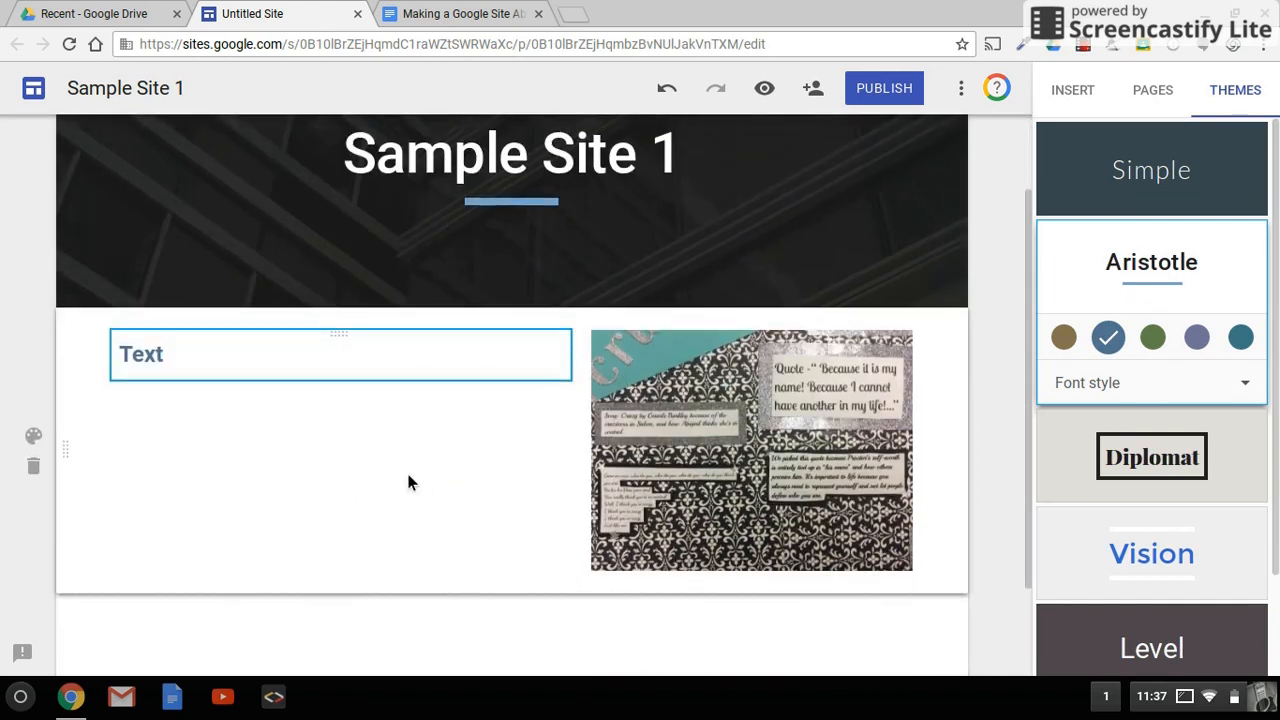
scroll(407, 483, "up", 1)
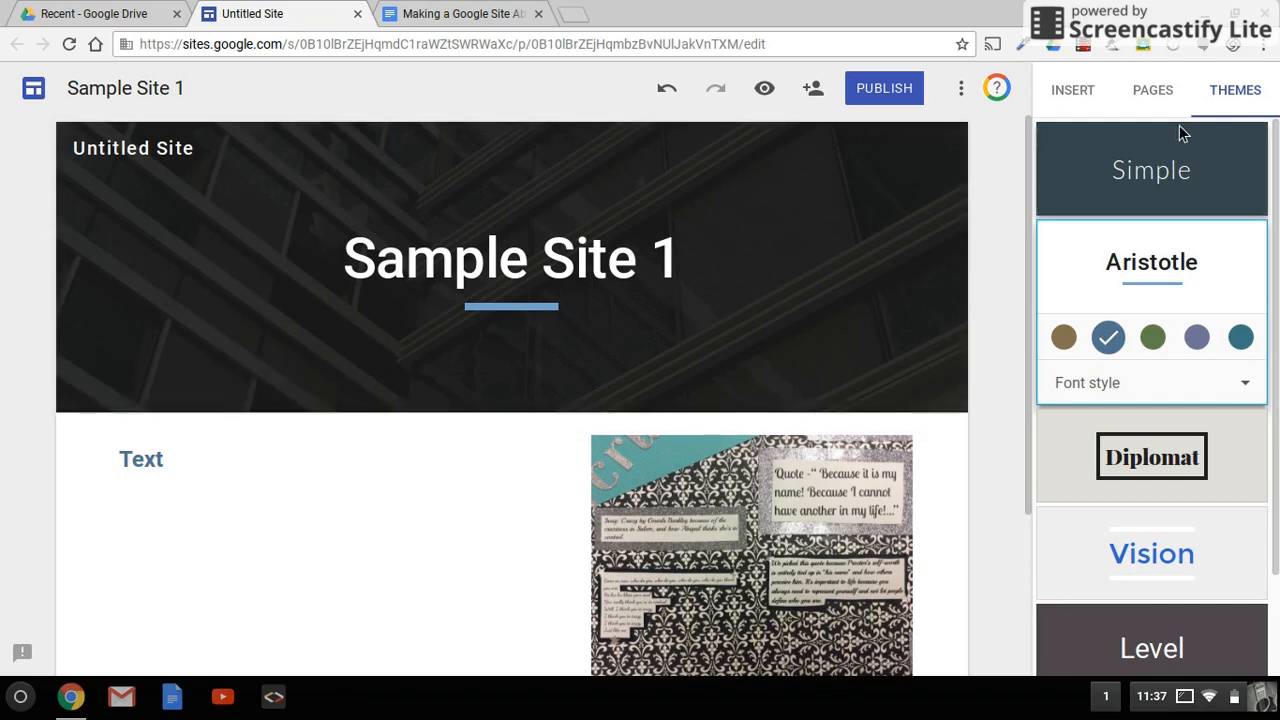
mouse_move(785, 272)
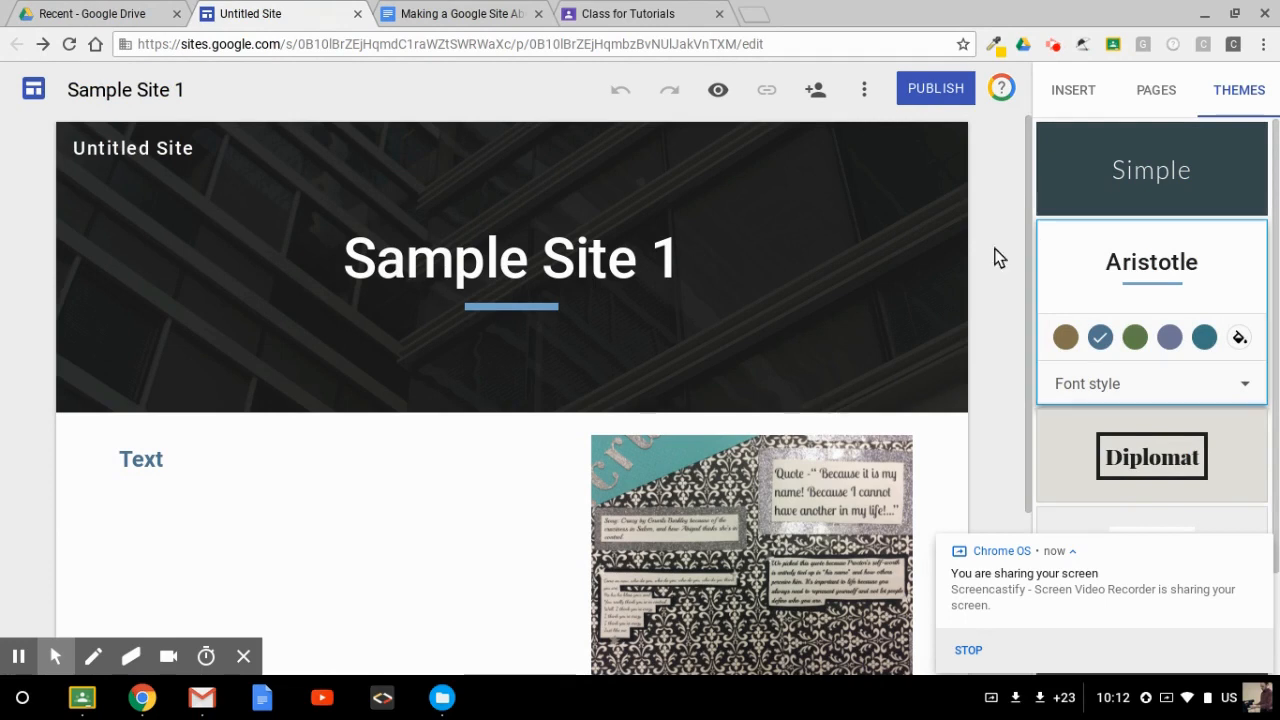
left_click(719, 96)
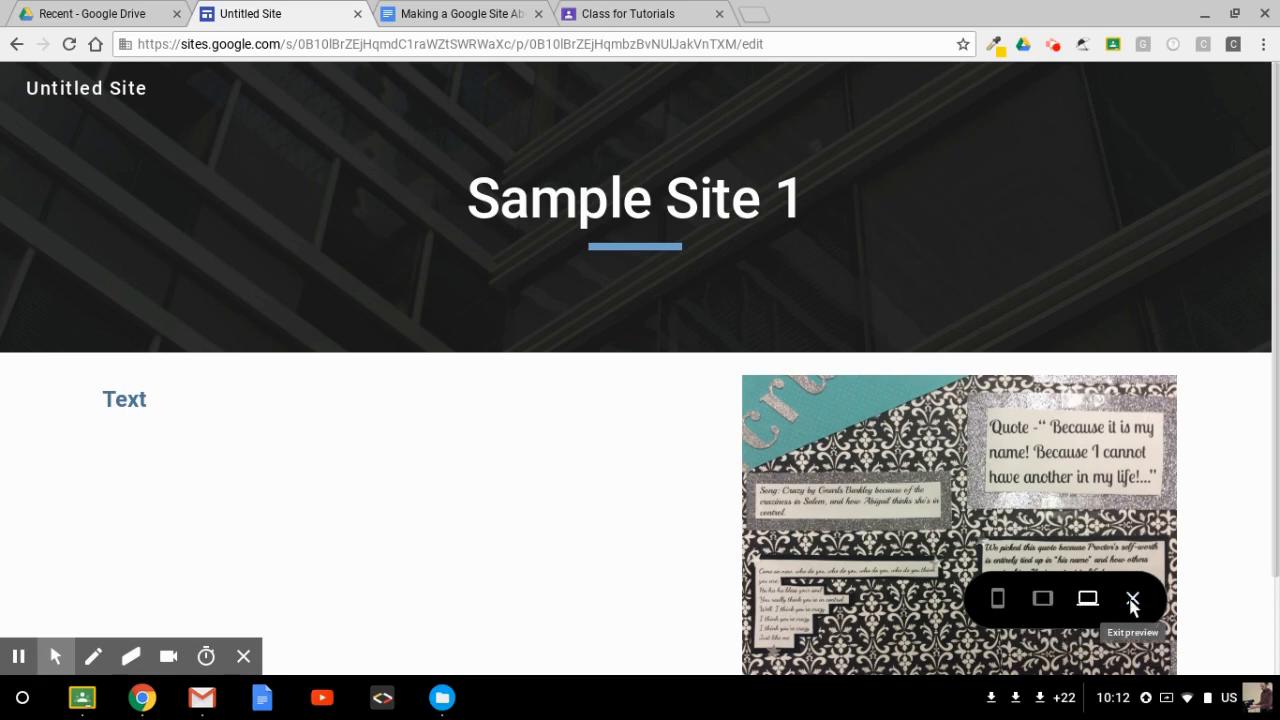
left_click(1132, 600)
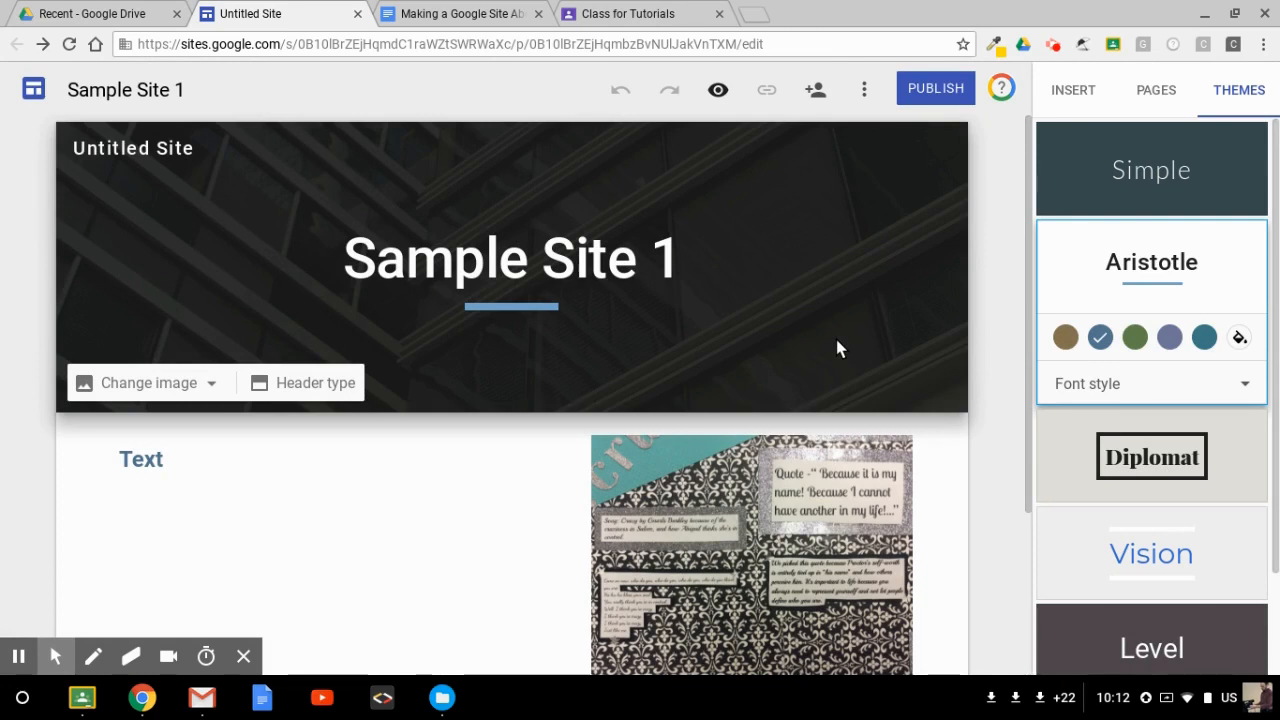
Step: Publish the site with the web address pettyproject2
left_click(943, 93)
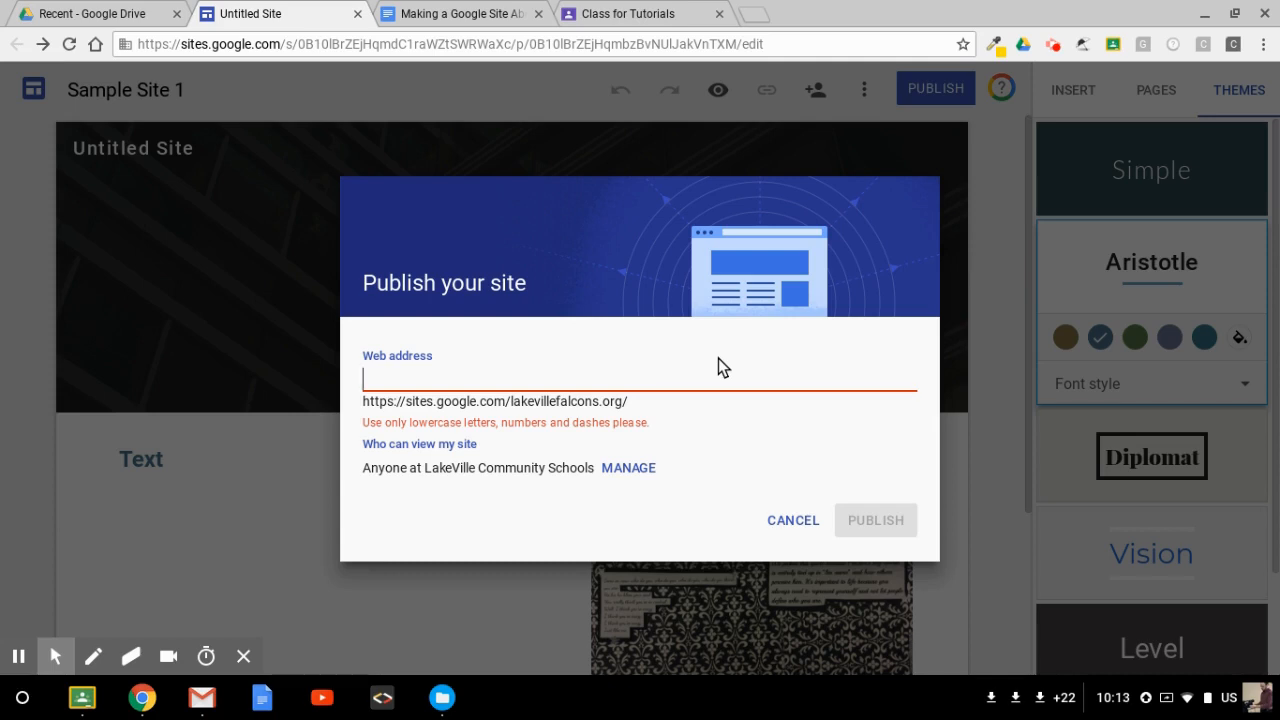
type("p")
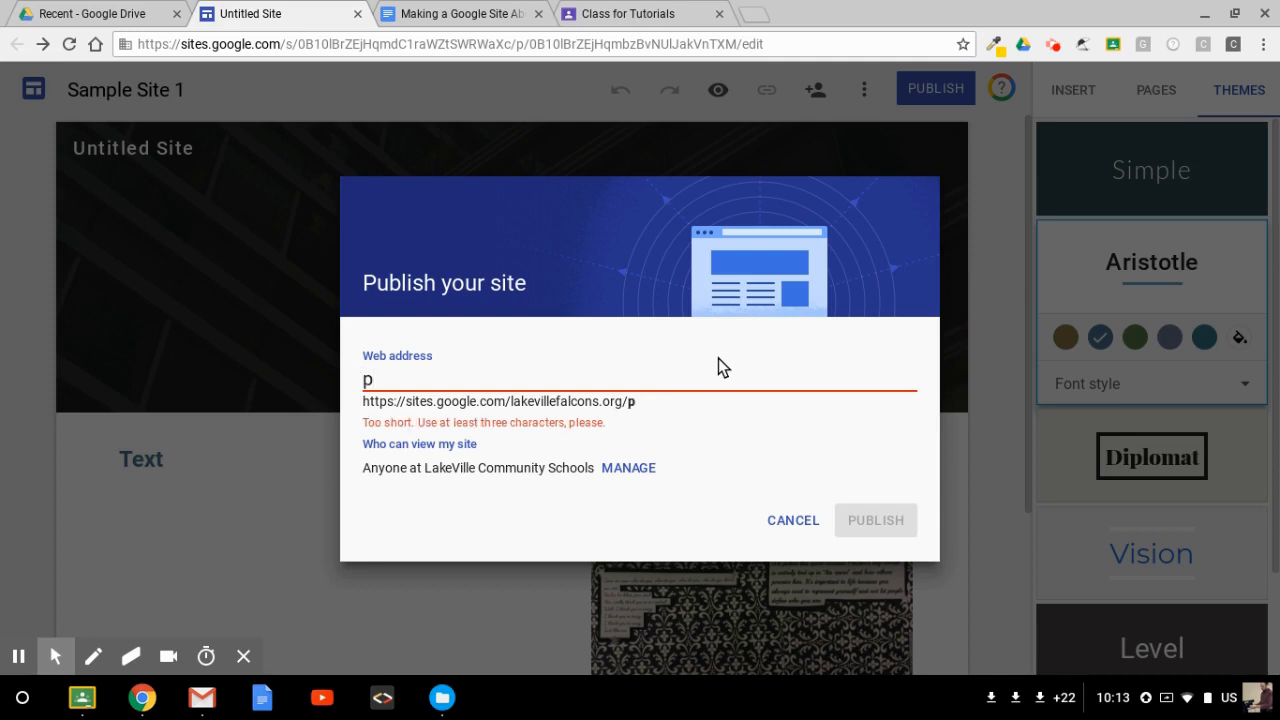
type("etty")
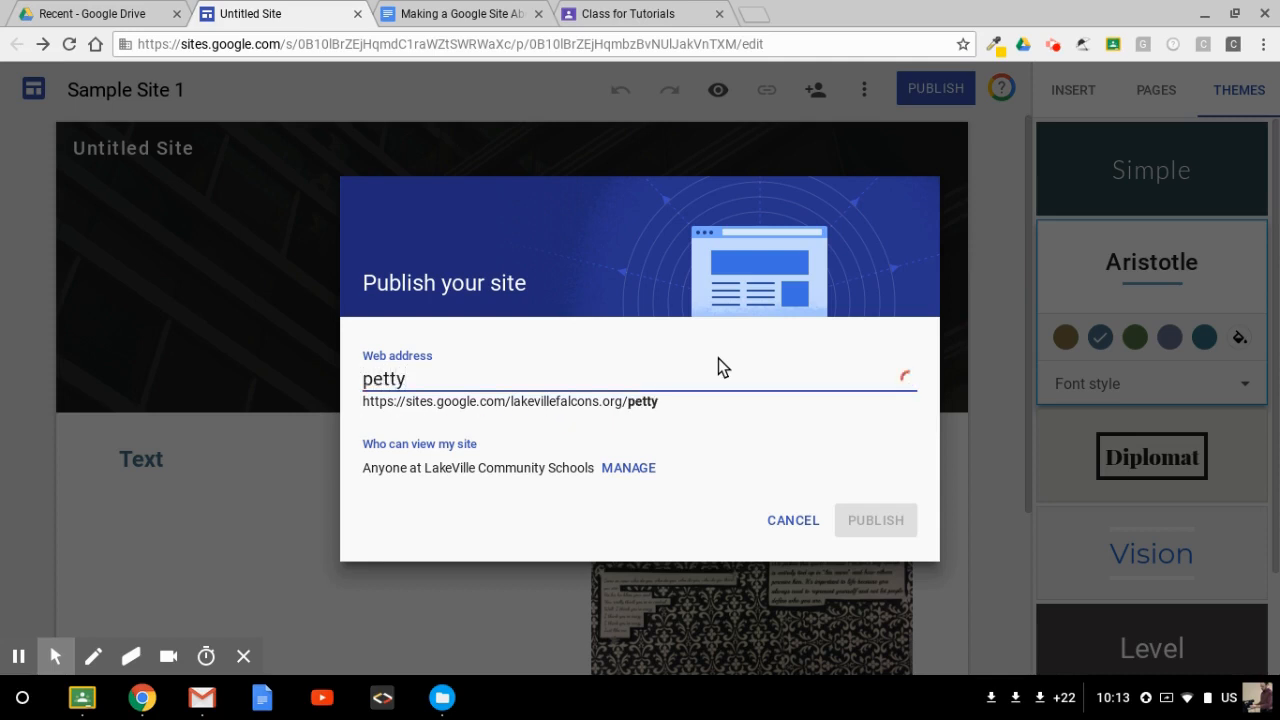
type("project")
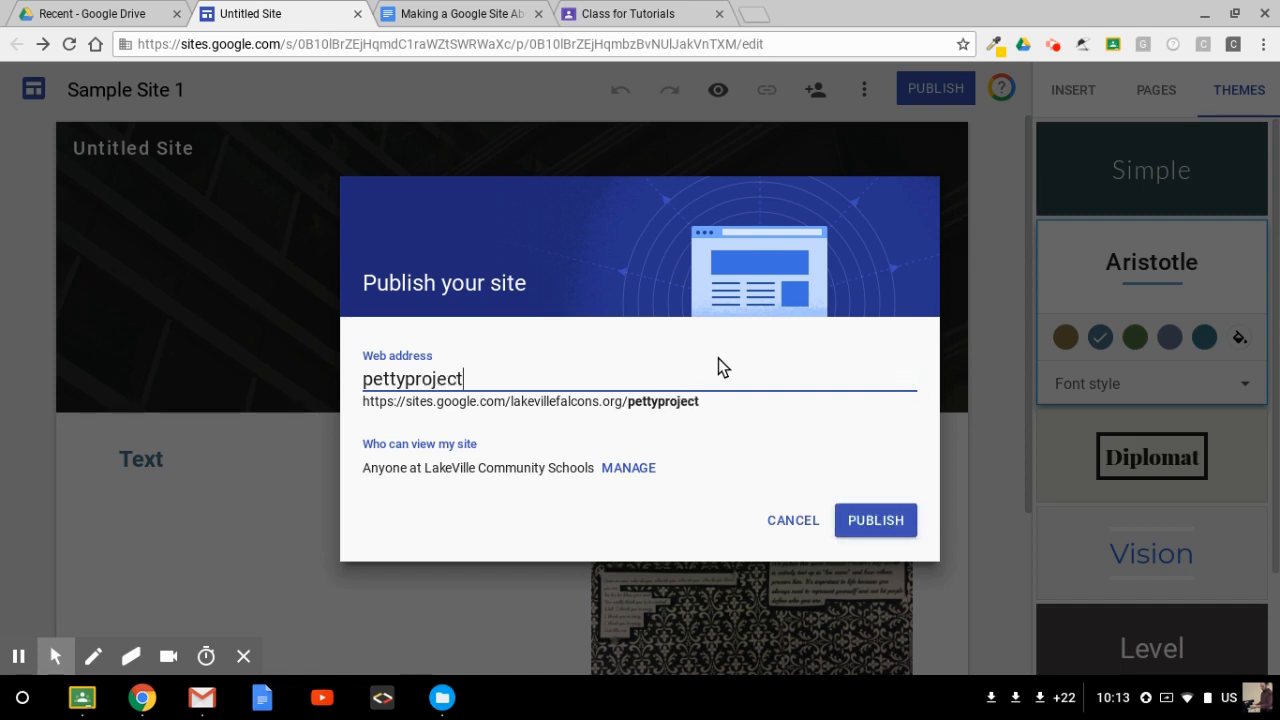
type("2")
left_click(866, 515)
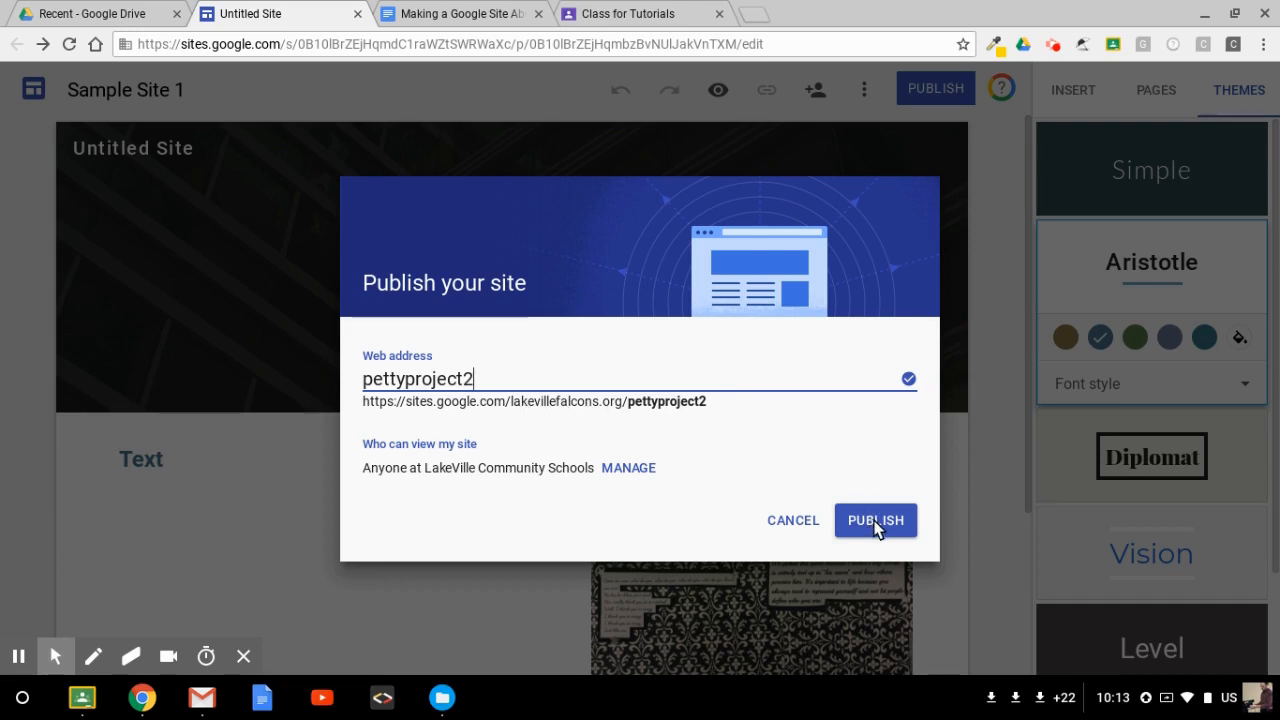
left_click(876, 527)
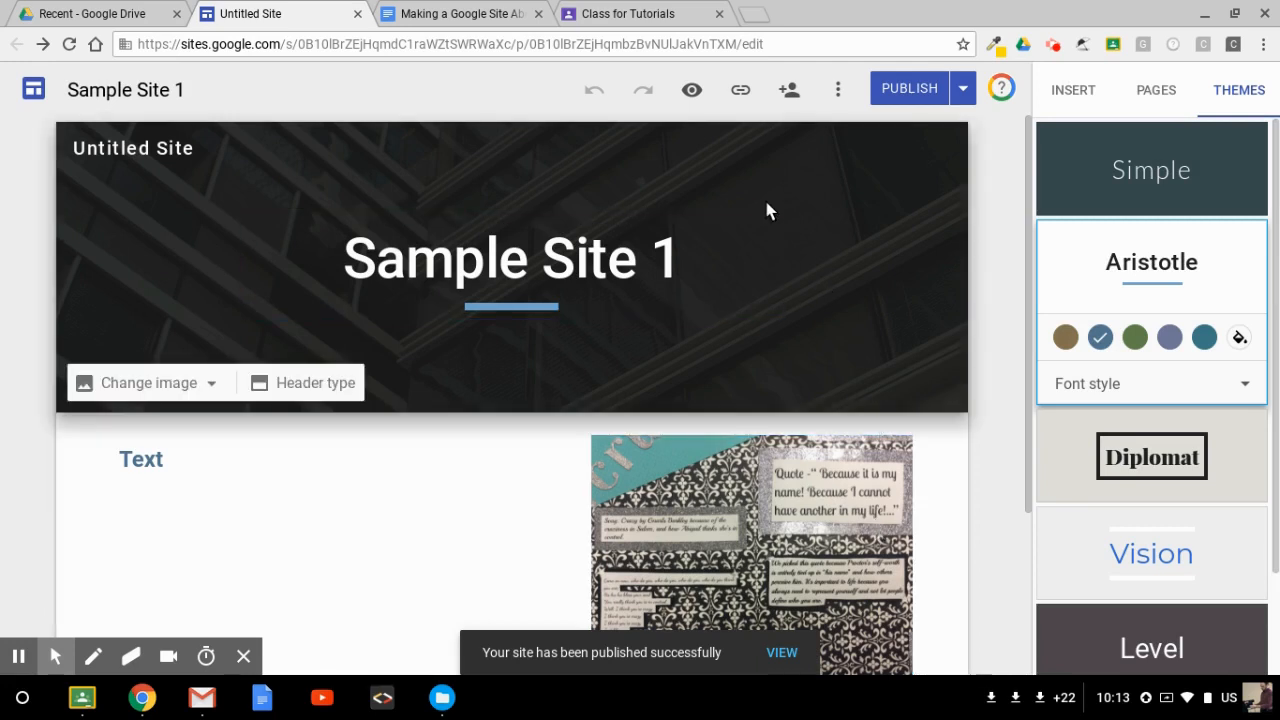
Step: Review the site's sharing and published-version access settings
left_click(790, 92)
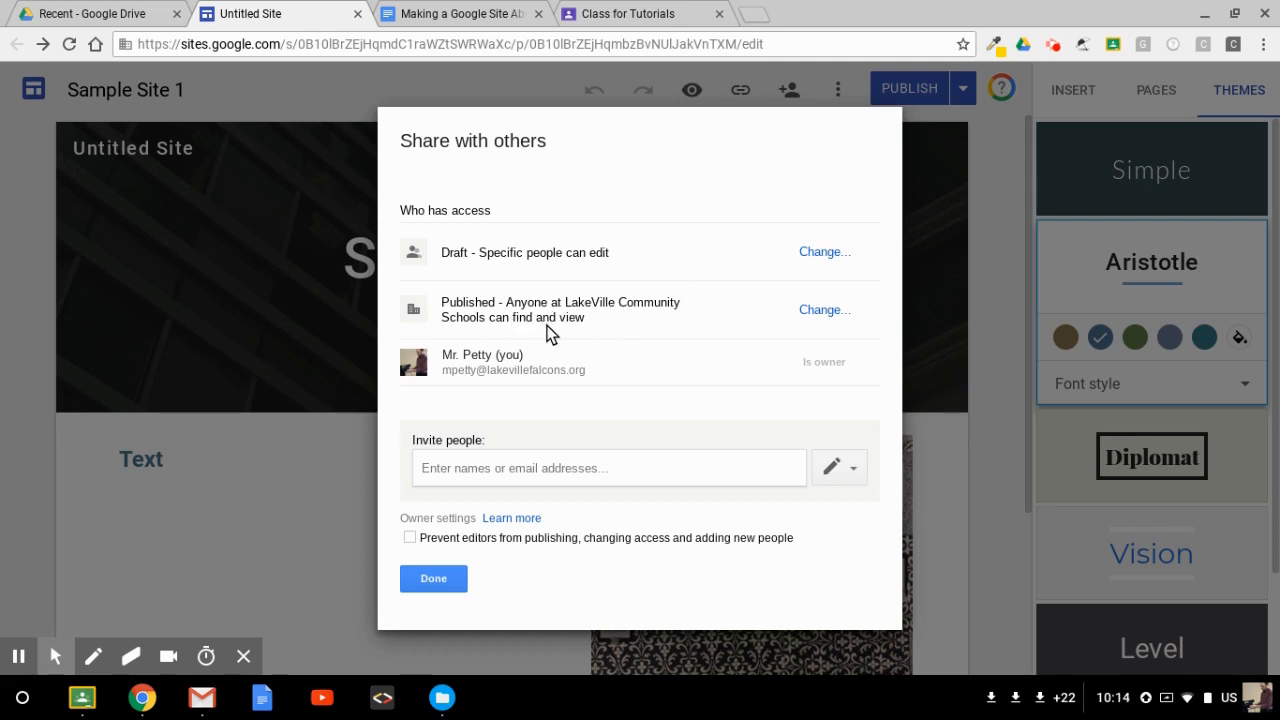
left_click(822, 312)
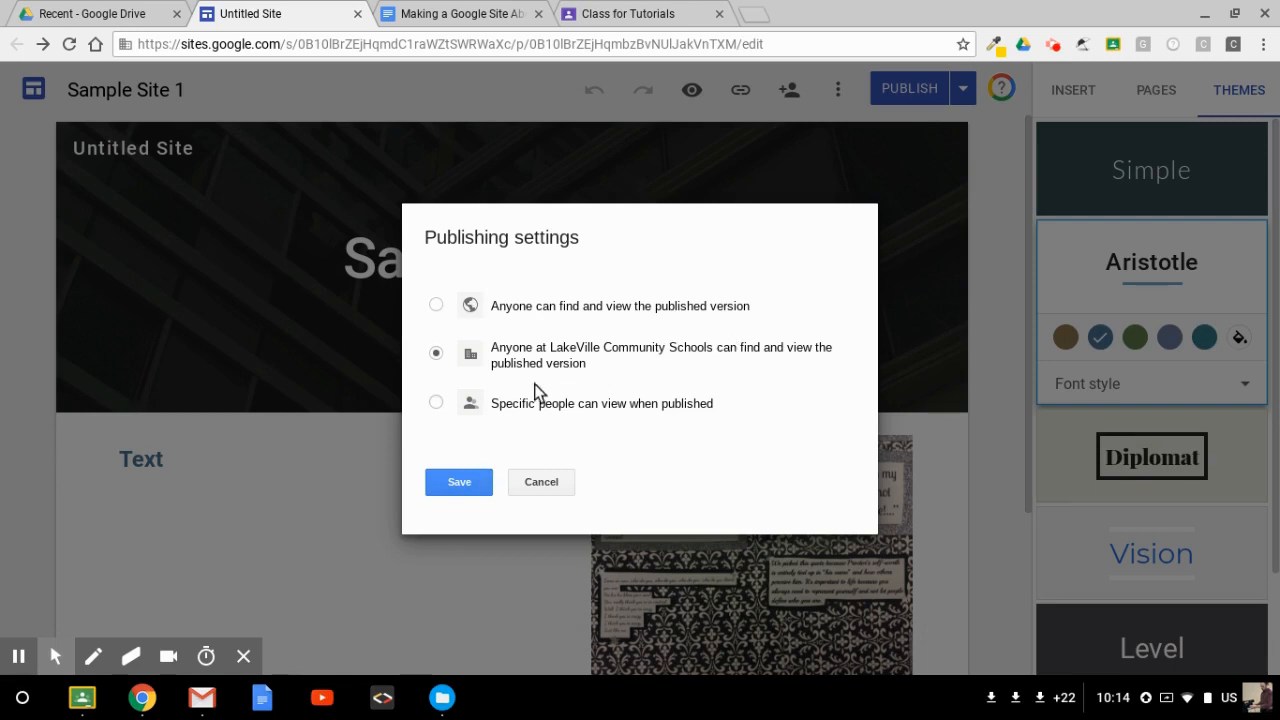
left_click(470, 484)
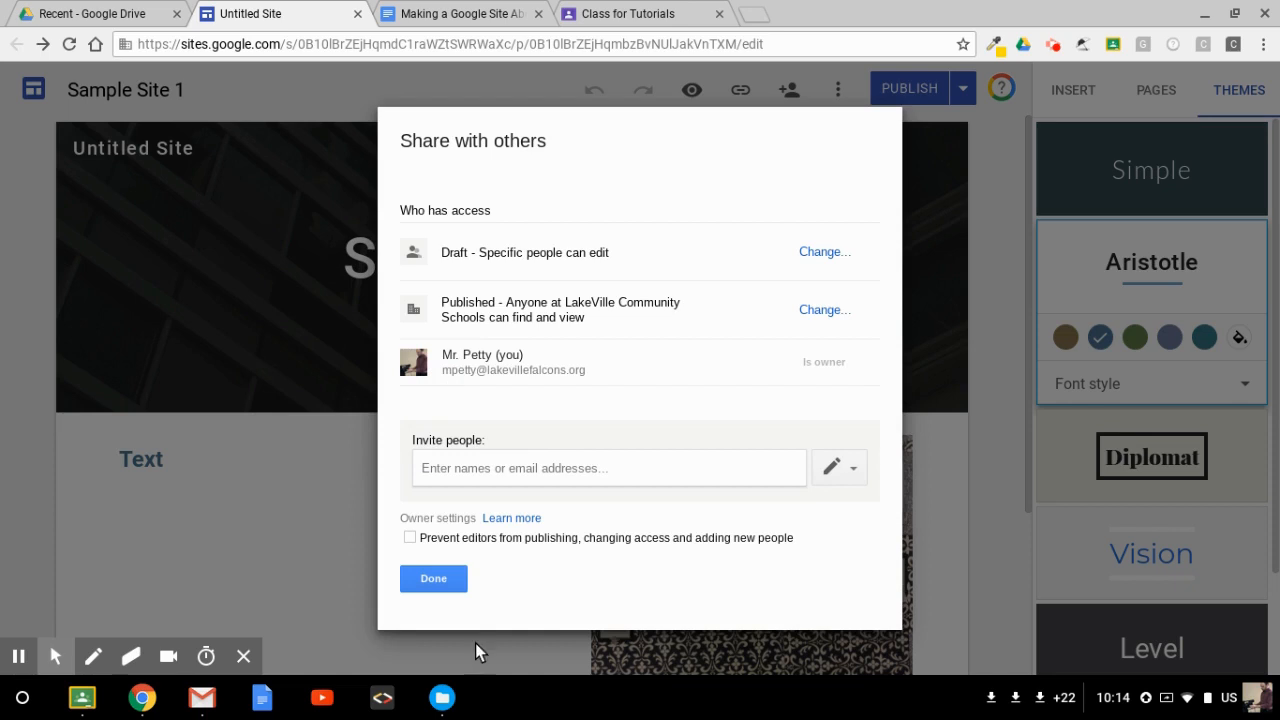
left_click(434, 584)
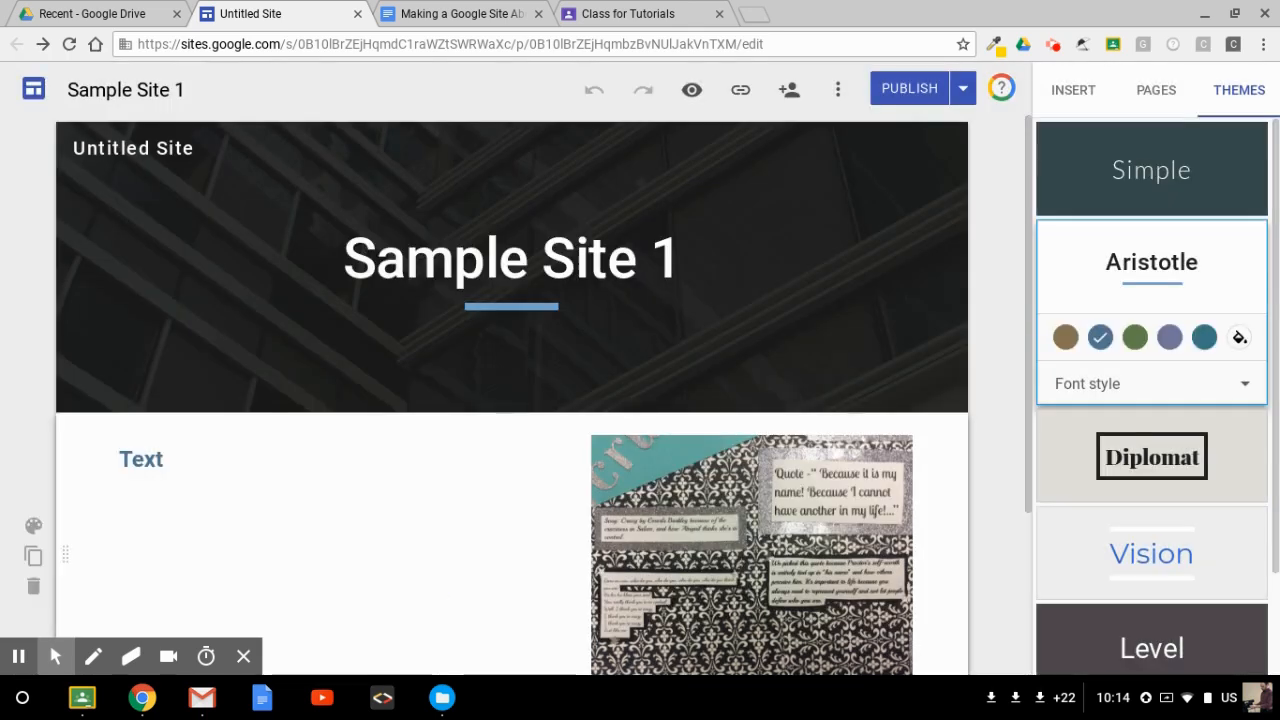
Step: Copy the published site link and add it as a link in Google Classroom's Turn In Your Website URL Here assignment
left_click(741, 93)
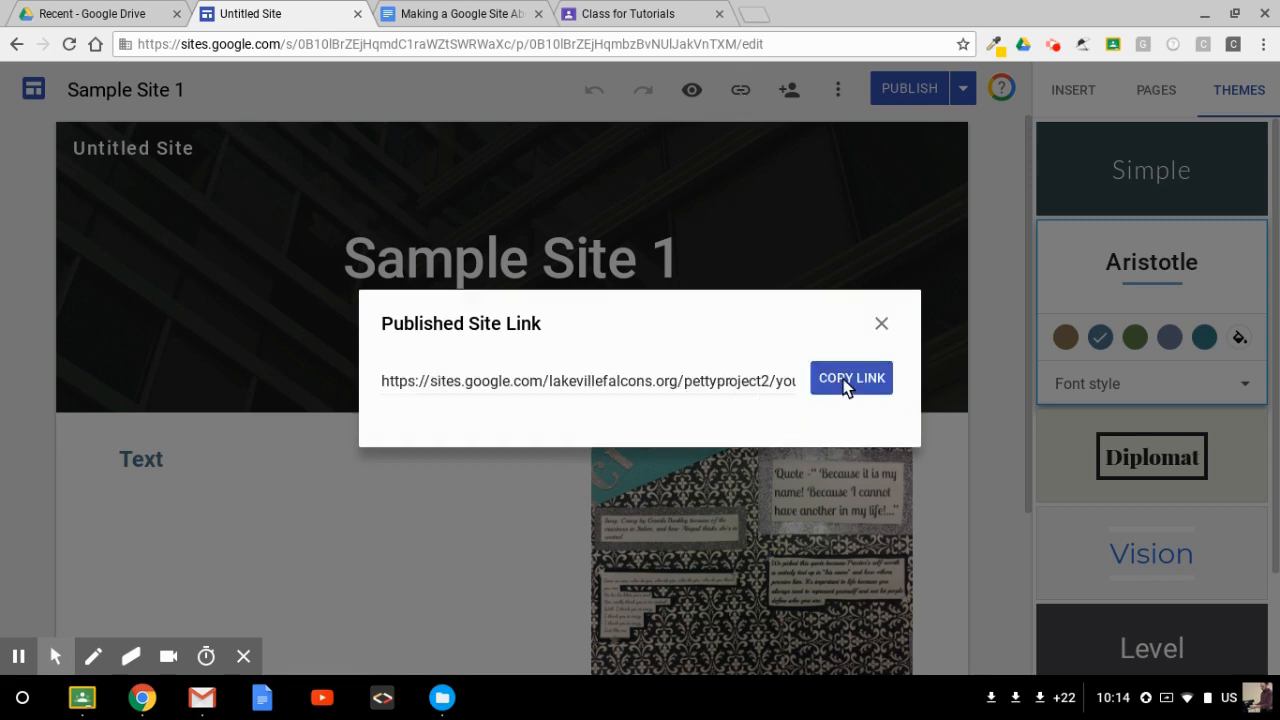
left_click(848, 380)
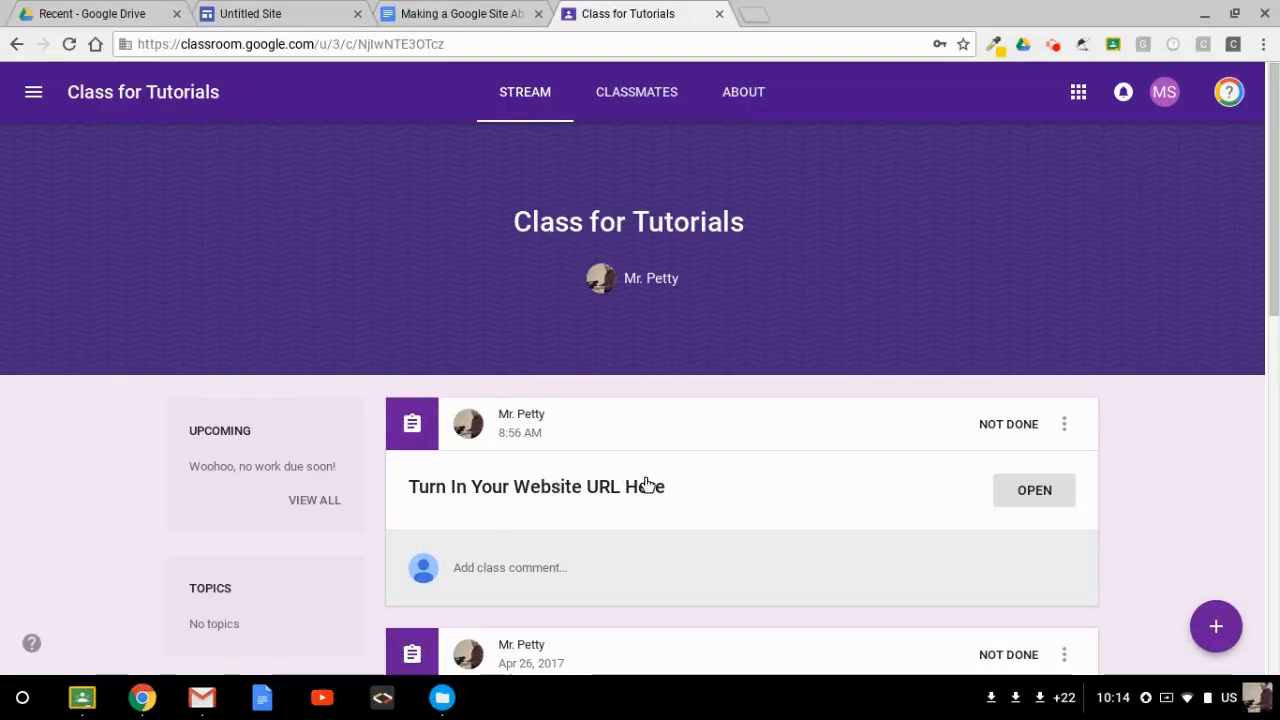
left_click(1040, 490)
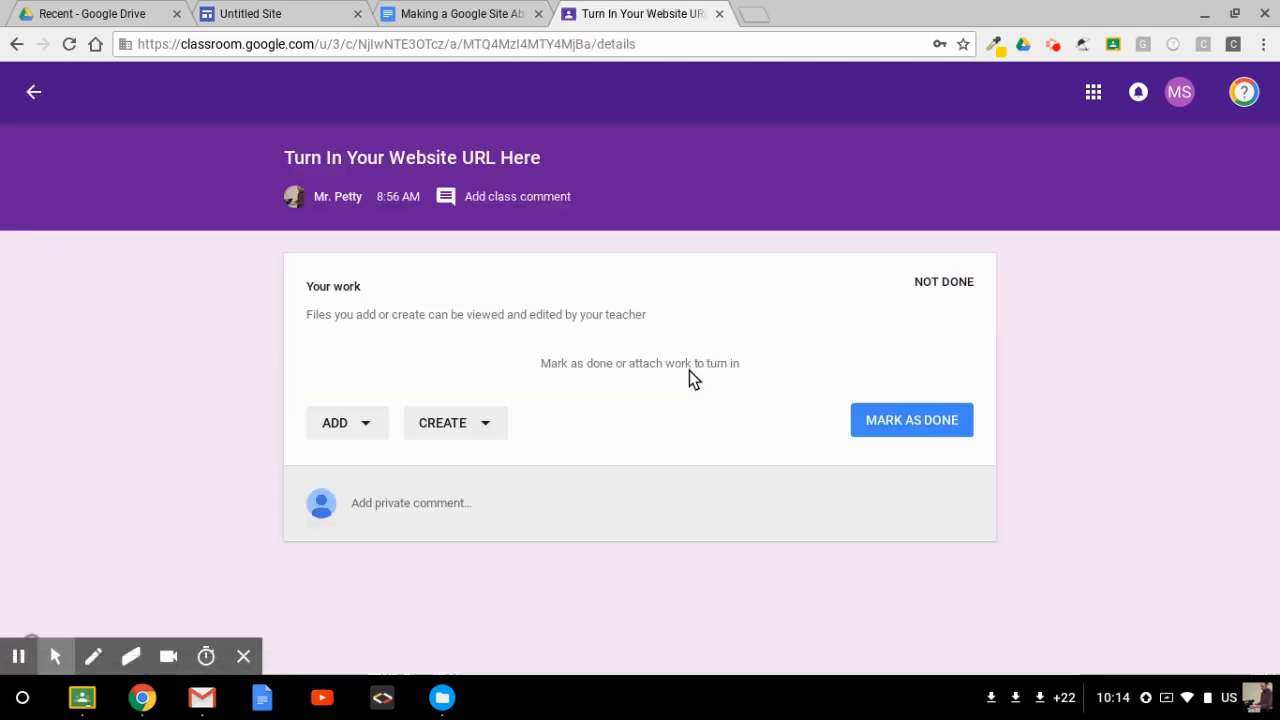
left_click(372, 424)
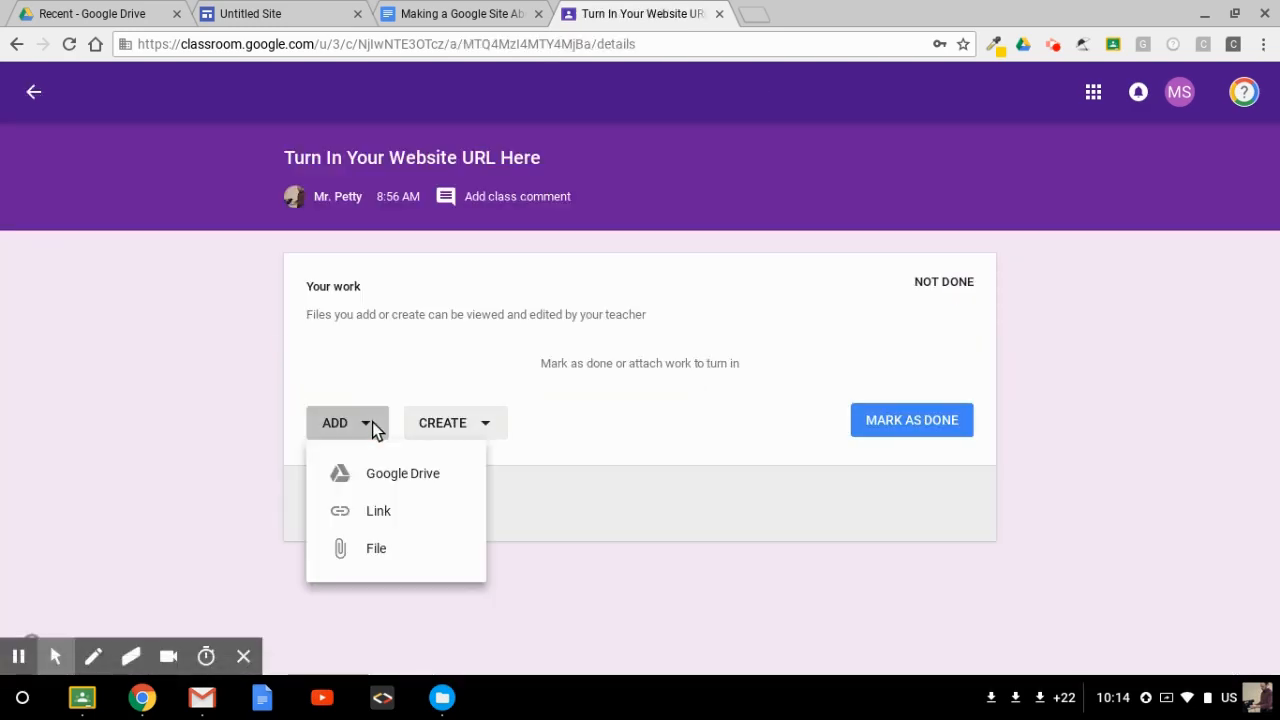
left_click(372, 512)
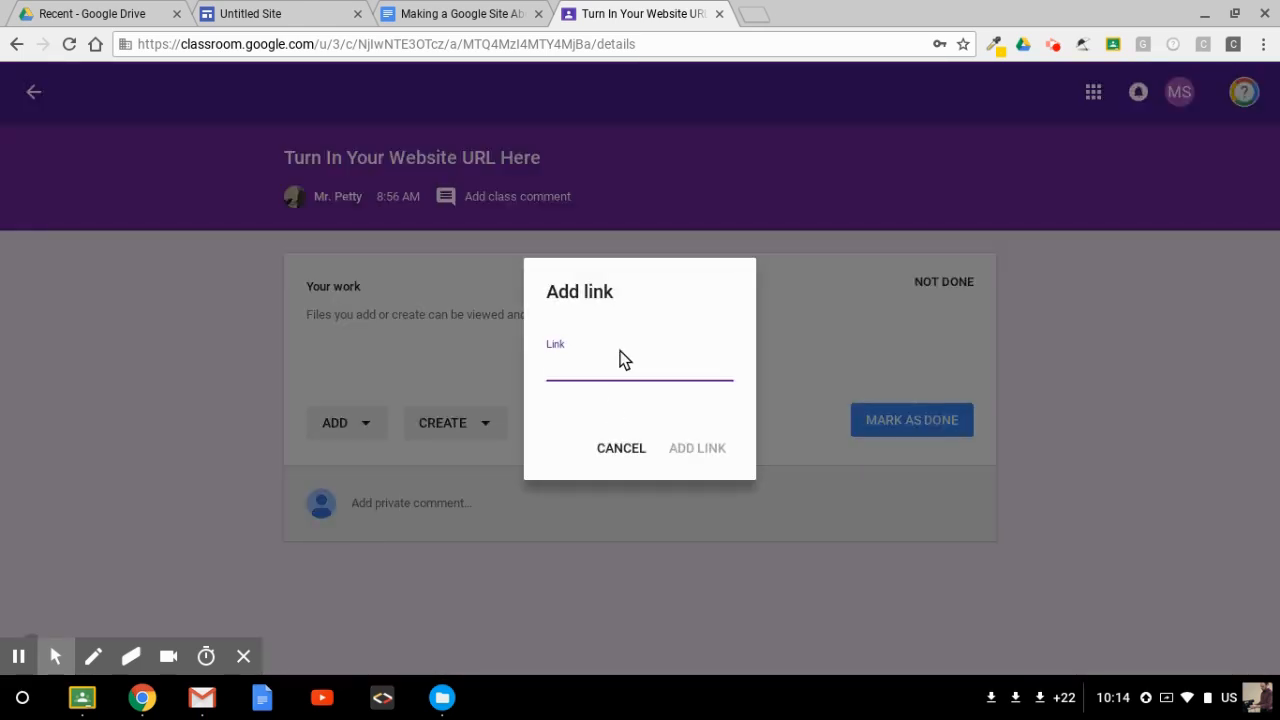
right_click(563, 368)
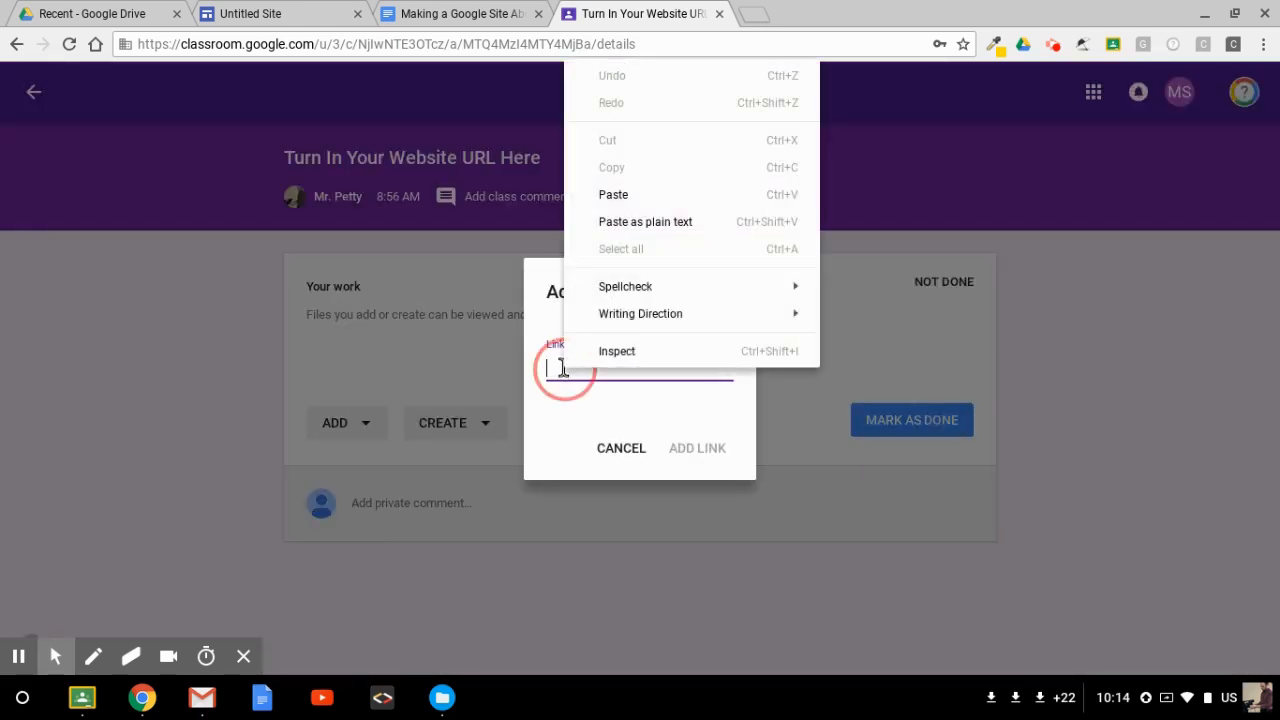
left_click(600, 196)
left_click(695, 449)
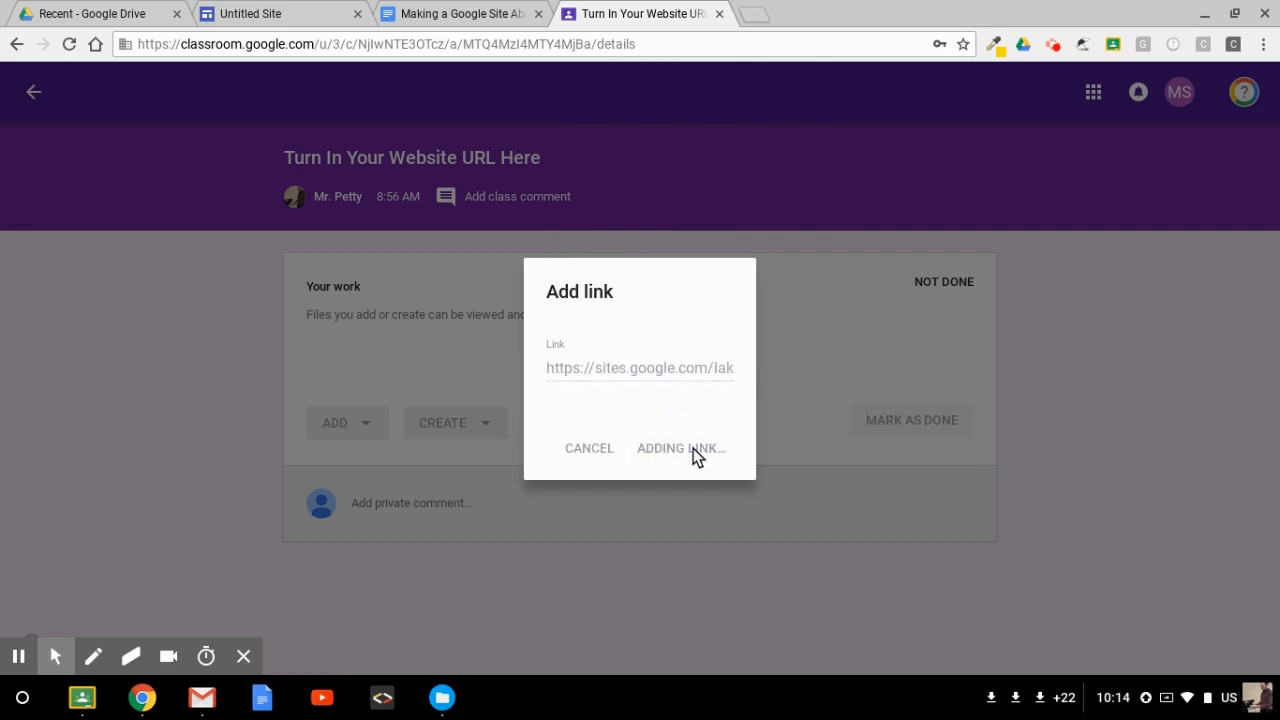